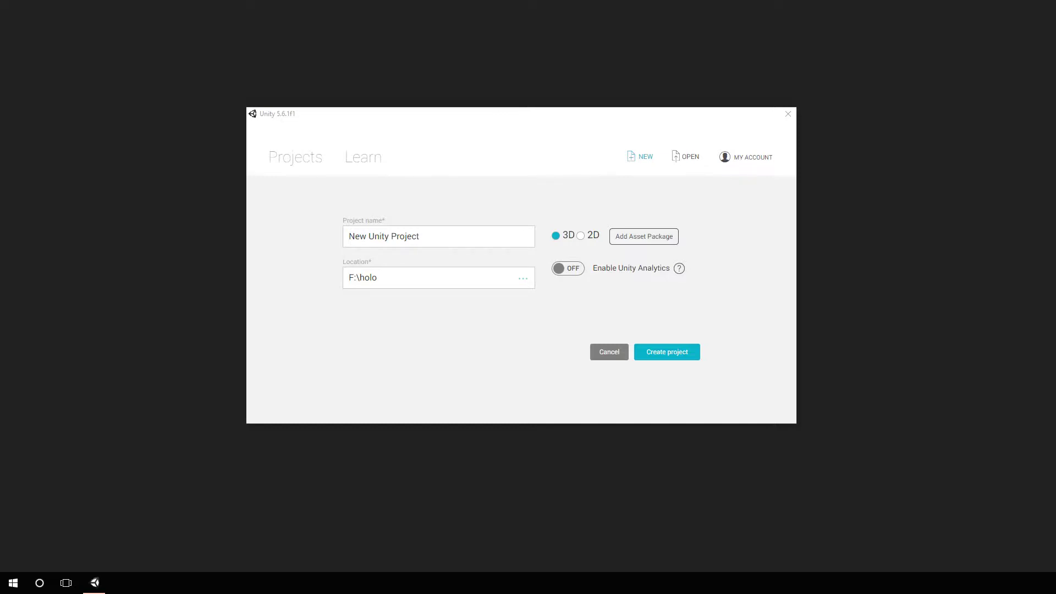
Name the new 3D project HoloToolkitDeploymentTest, keeping the F:\holo location.
{"action": "left_click", "coordinate": [451, 236]}
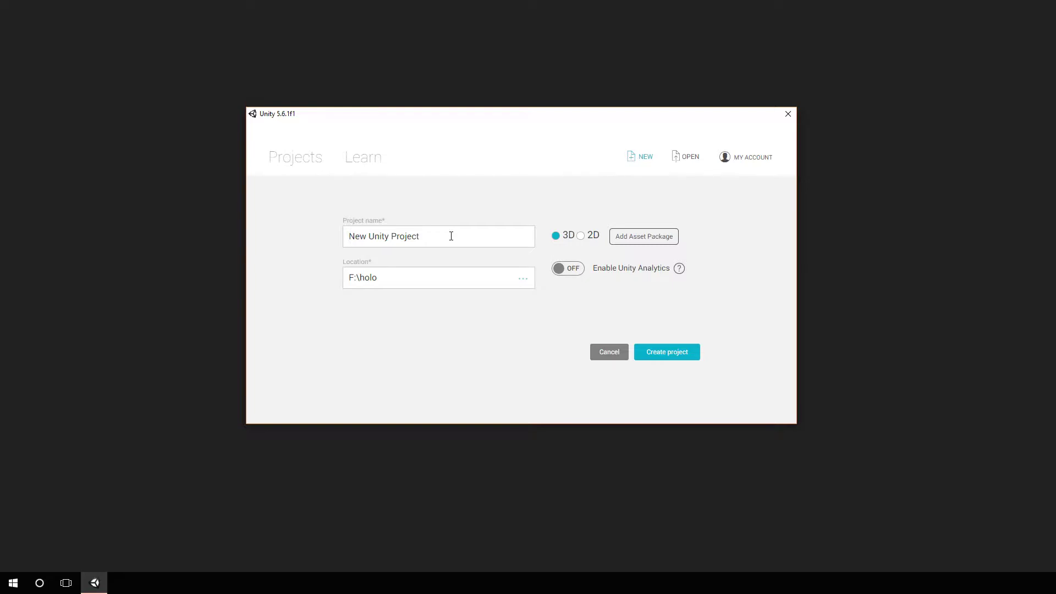
{"action": "left_click", "coordinate": [451, 236]}
{"action": "type", "text": "HoloToolkitDem"}
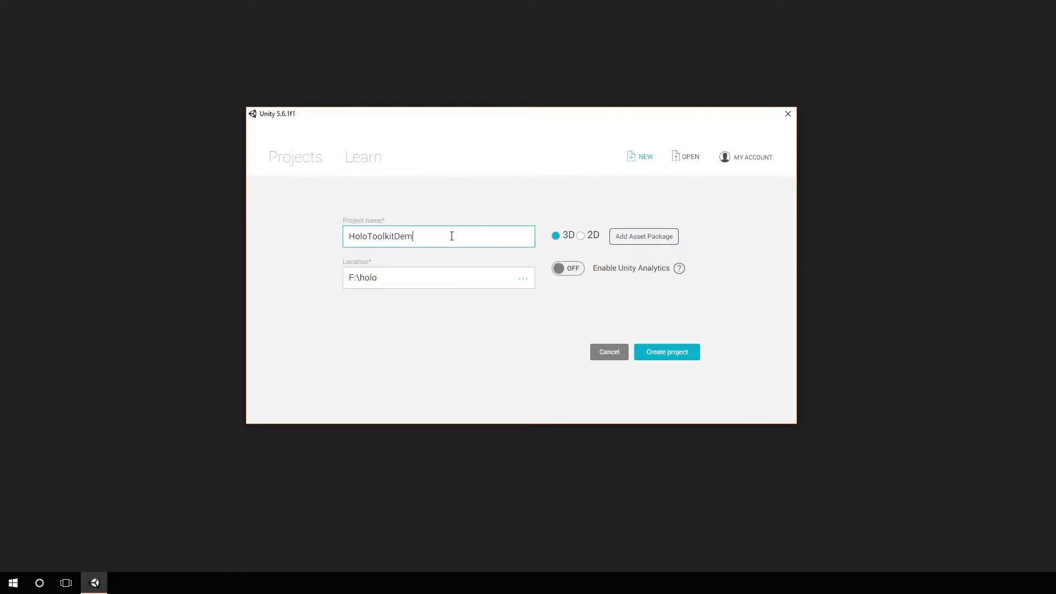
{"action": "key", "text": "BackSpace"}
{"action": "type", "text": "ploymentTes"}
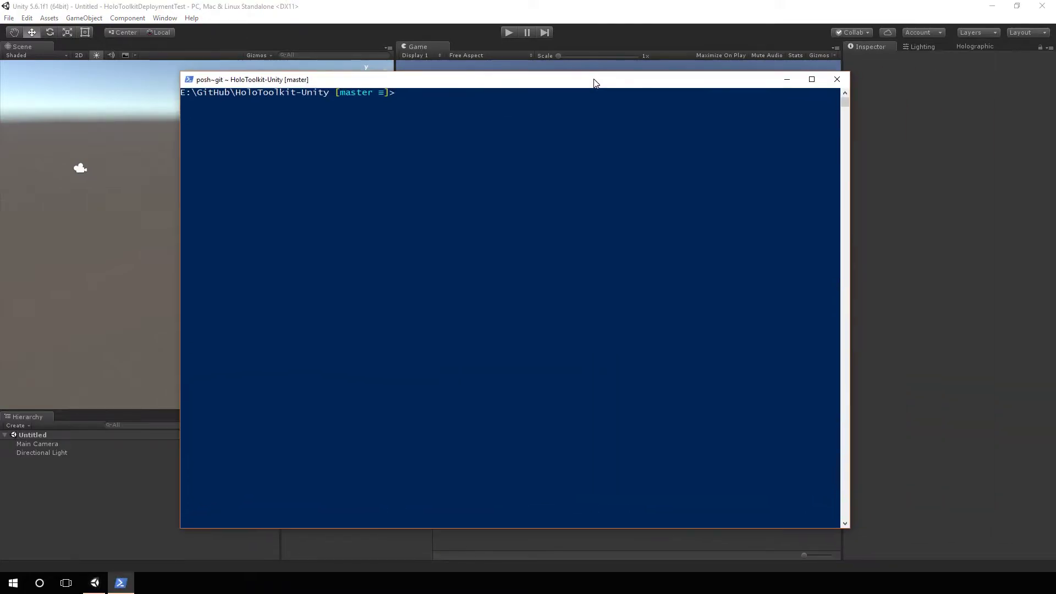
Run git pull in the HoloToolkit-Unity repository, which reports it is already up to date.
{"action": "left_click_drag", "start_coordinate": [595, 83], "coordinate": [614, 79]}
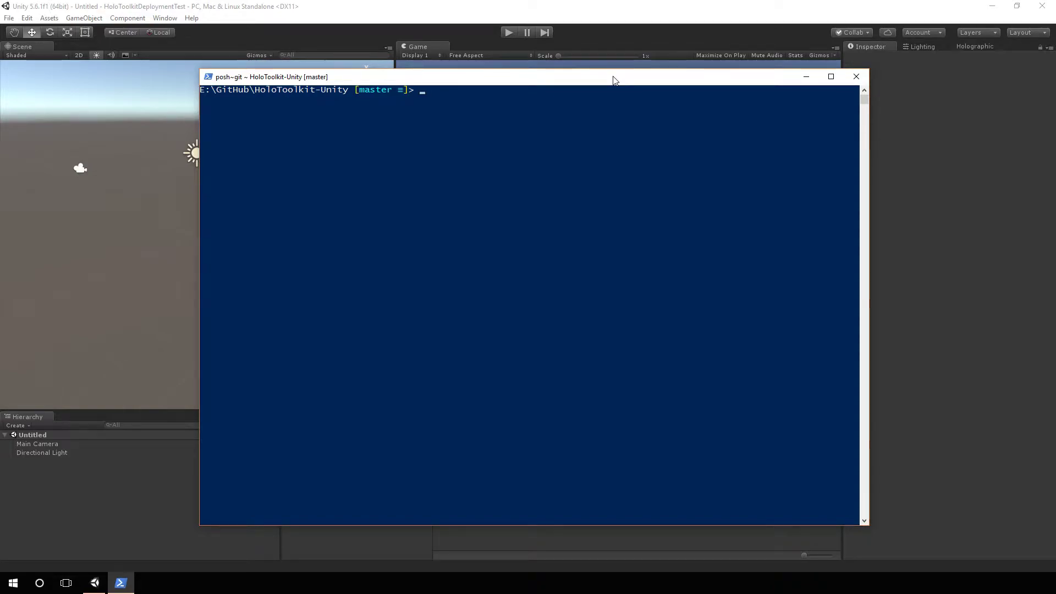
{"action": "type", "text": "git pull"}
{"action": "key", "text": "Return"}
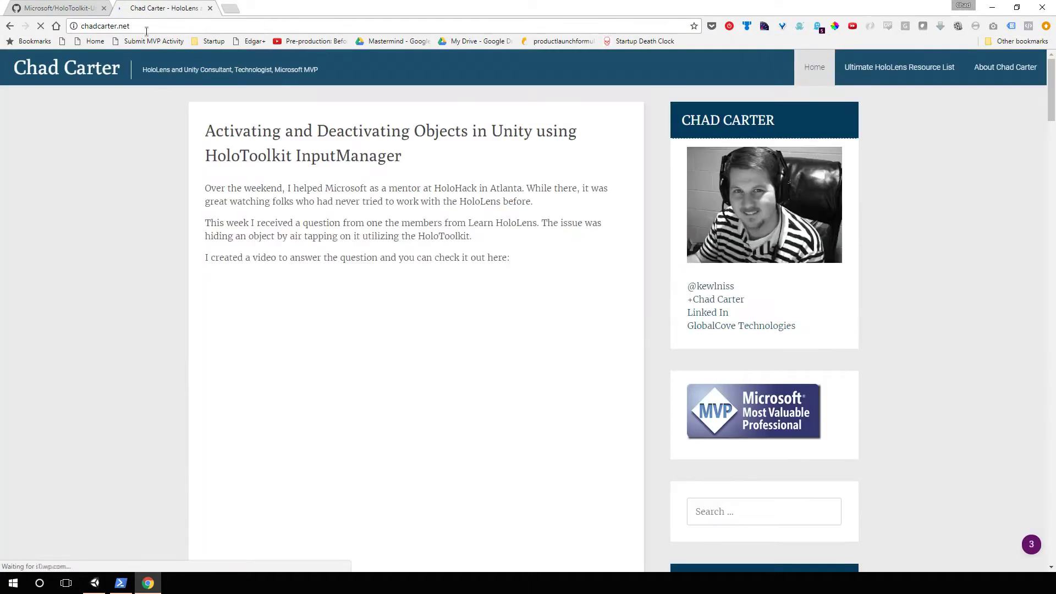
Open the Ultimate HoloLens Resource List on chadcarter.net and scroll through it.
{"action": "left_click", "coordinate": [883, 68]}
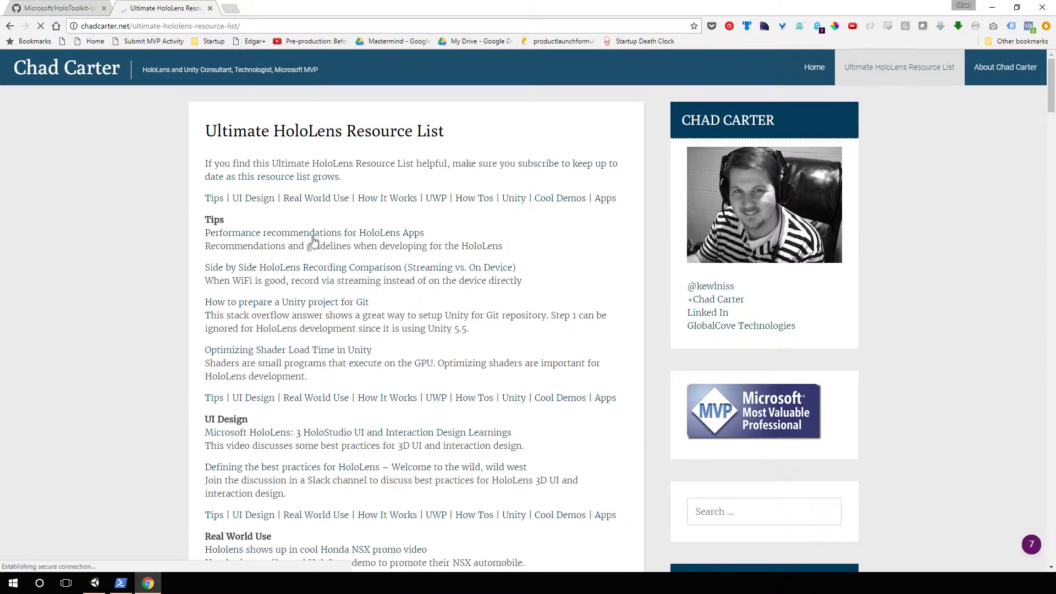
{"action": "scroll", "coordinate": [323, 257], "scroll_direction": "down", "scroll_amount": 1}
{"action": "scroll", "coordinate": [323, 257], "scroll_direction": "down", "scroll_amount": 7}
{"action": "scroll", "coordinate": [323, 258], "scroll_direction": "up", "scroll_amount": 7}
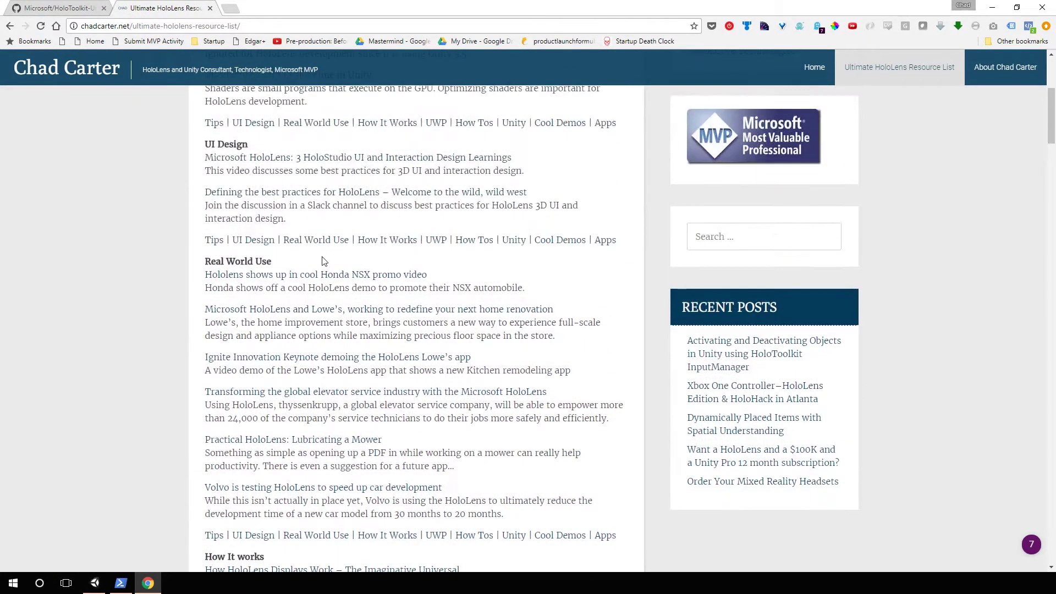
{"action": "scroll", "coordinate": [323, 258], "scroll_direction": "up", "scroll_amount": 1}
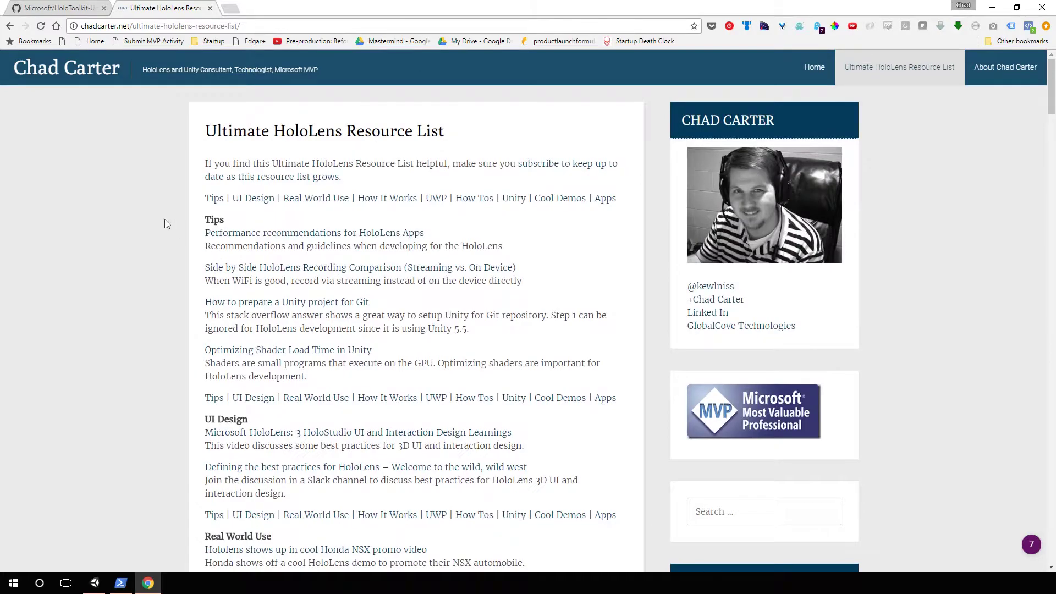
Jump to the Unity section, visit the HoloToolkit for Unity repository, then return and close the list.
{"action": "left_click", "coordinate": [513, 199]}
{"action": "scroll", "coordinate": [468, 210], "scroll_direction": "up", "scroll_amount": 2}
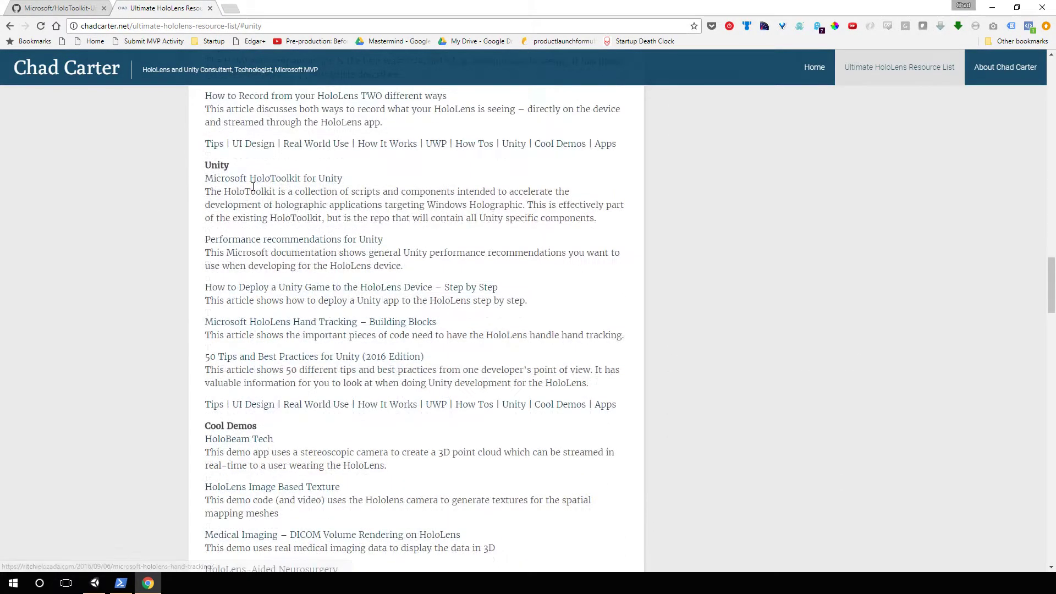
{"action": "left_click", "coordinate": [252, 185]}
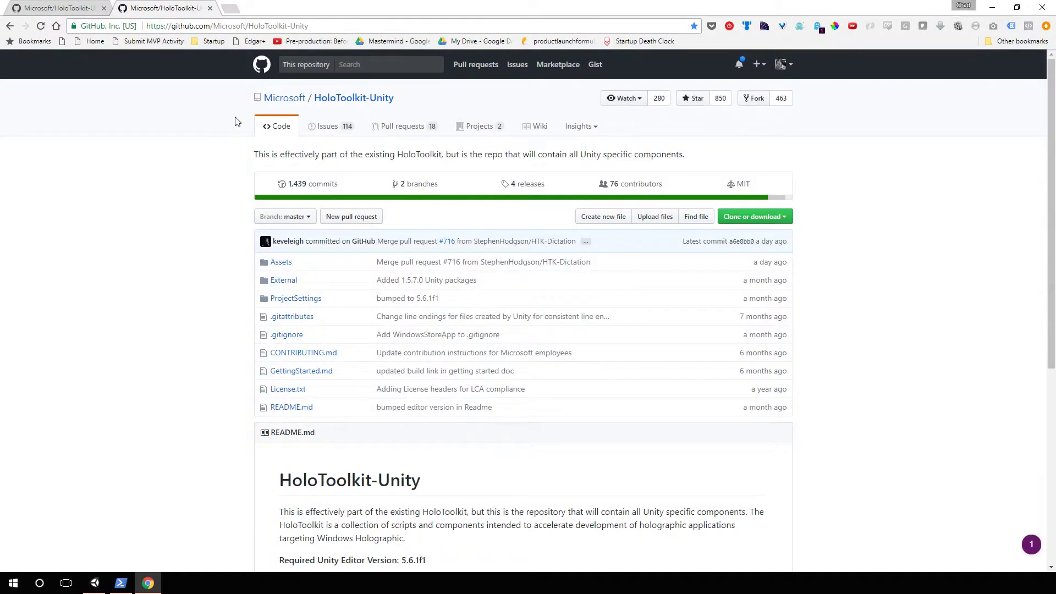
{"action": "left_click", "coordinate": [10, 26]}
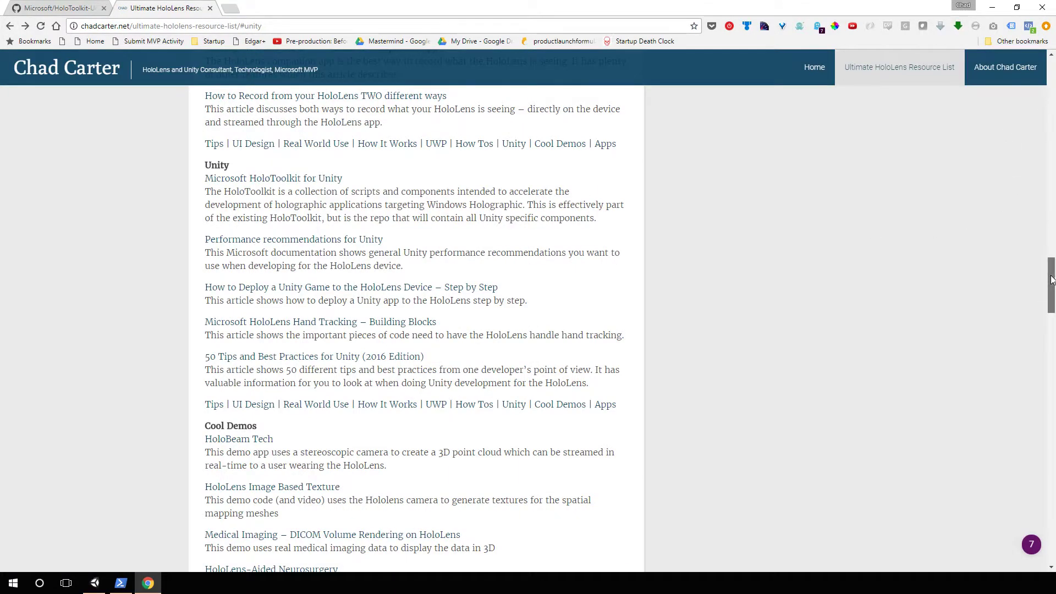
{"action": "left_click_drag", "start_coordinate": [1051, 283], "coordinate": [1044, 383]}
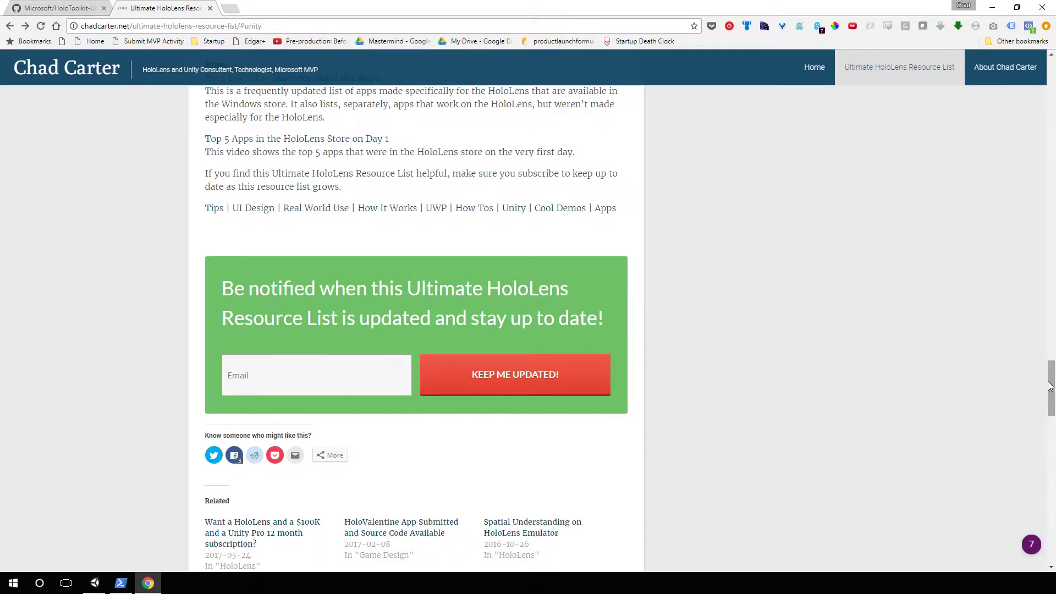
{"action": "left_click_drag", "start_coordinate": [1048, 388], "coordinate": [609, 37]}
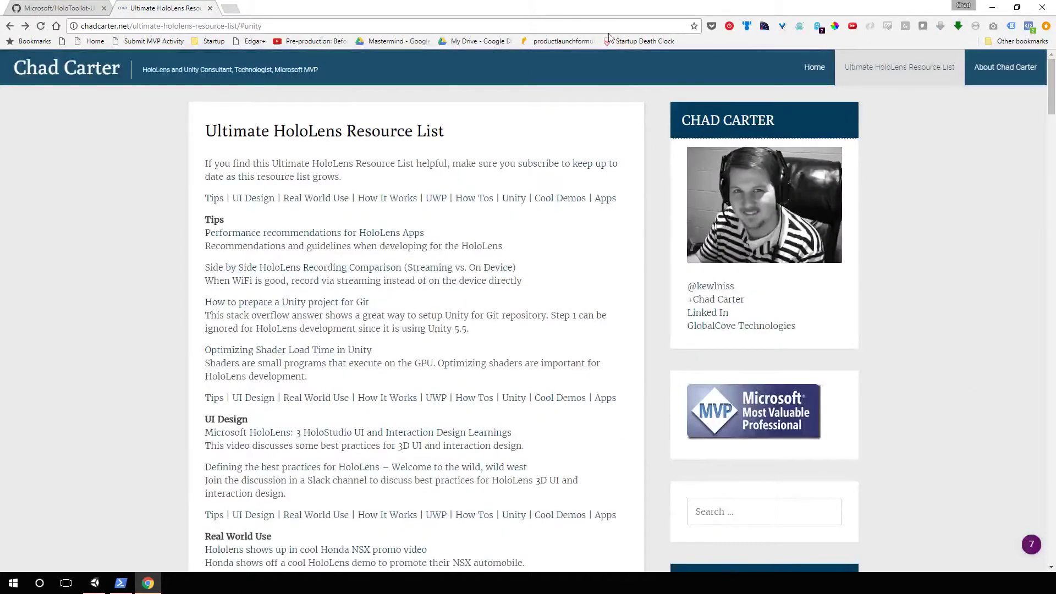
{"action": "left_click", "coordinate": [210, 8]}
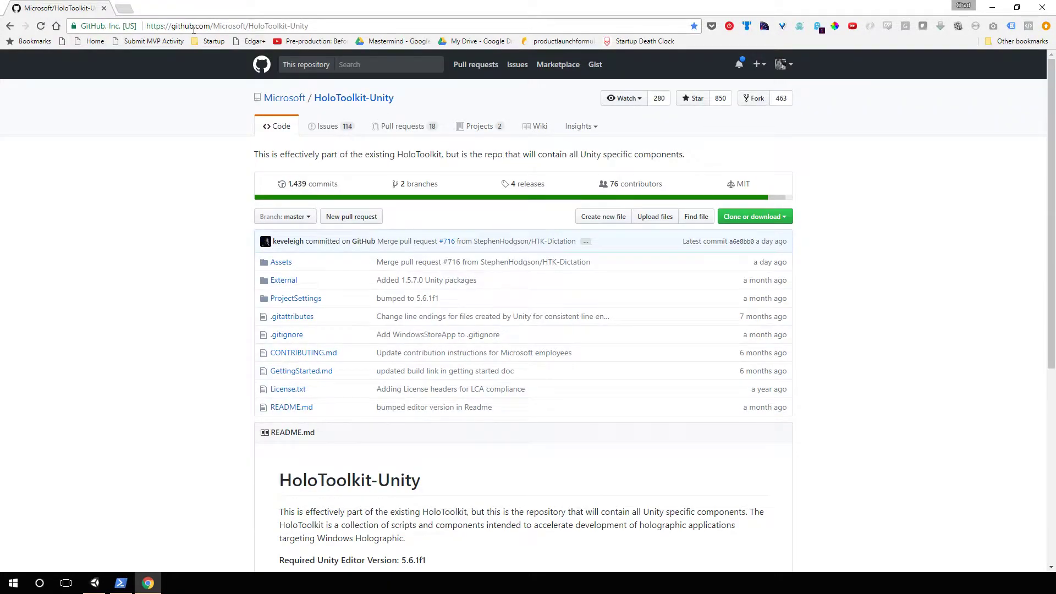
Check the Clone or download options, then load the HoloToolkit Builds page at holotoolkit.download.
{"action": "left_click", "coordinate": [773, 220]}
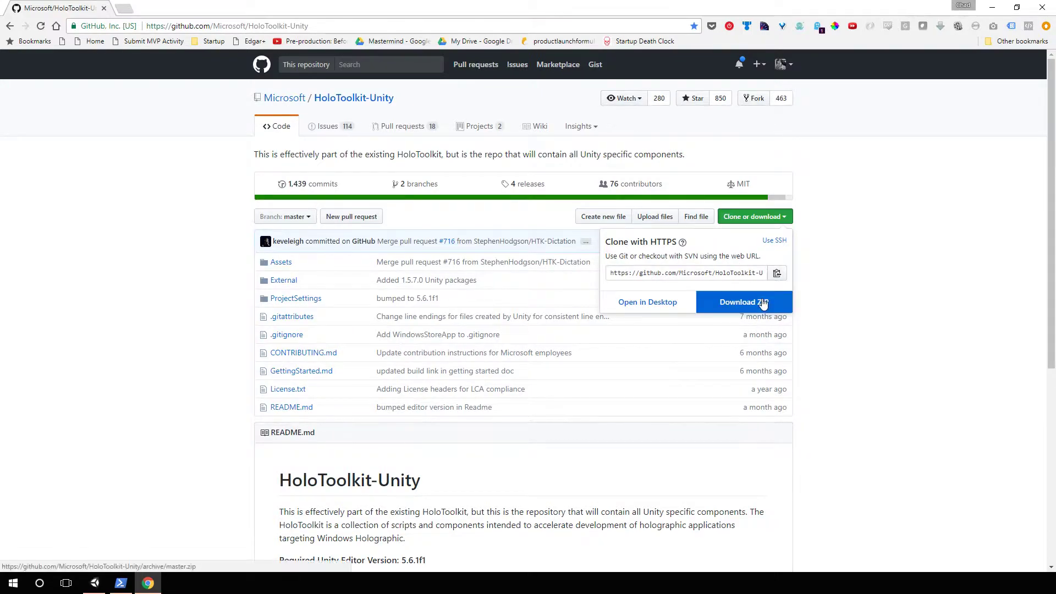
{"action": "left_click", "coordinate": [837, 278]}
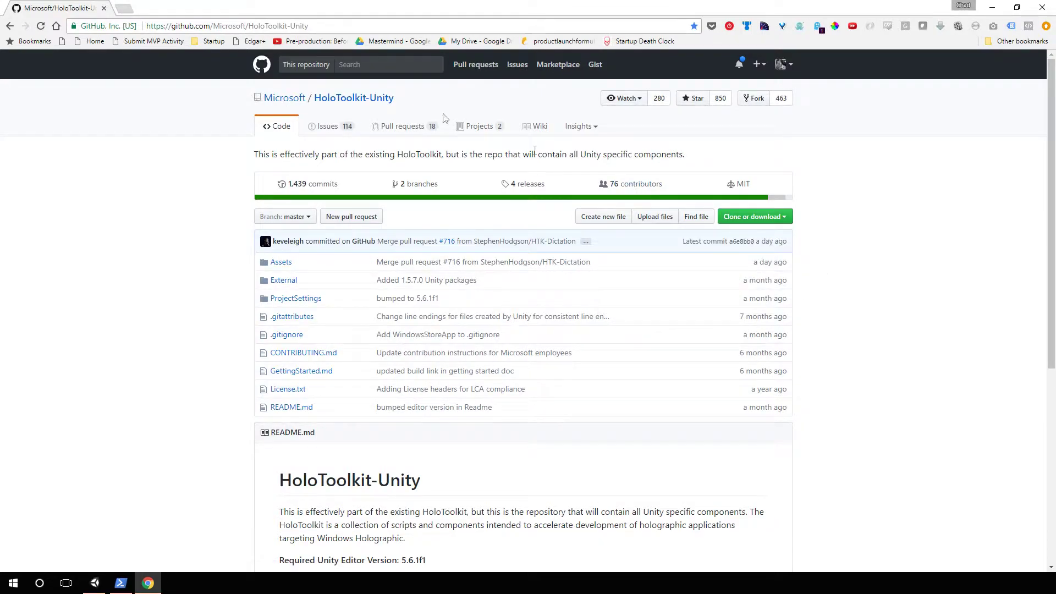
{"action": "left_click", "coordinate": [123, 8]}
{"action": "type", "text": "holotoolkit.download"}
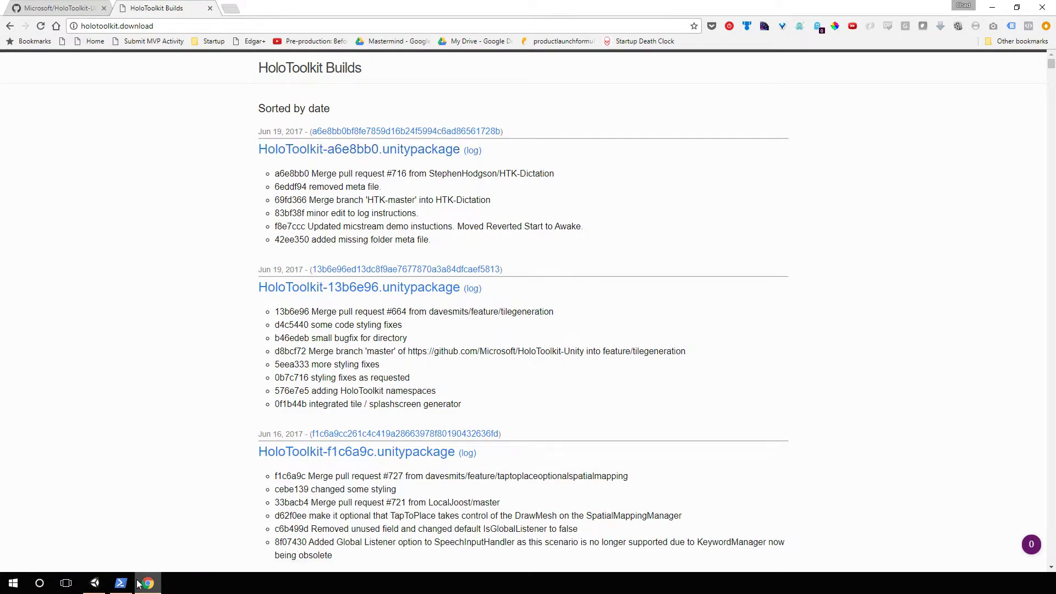
{"action": "key", "text": "alt+Tab"}
Open the repository's Assets folder in File Explorer with ii . and place it beside Unity.
{"action": "type", "text": "ii ."}
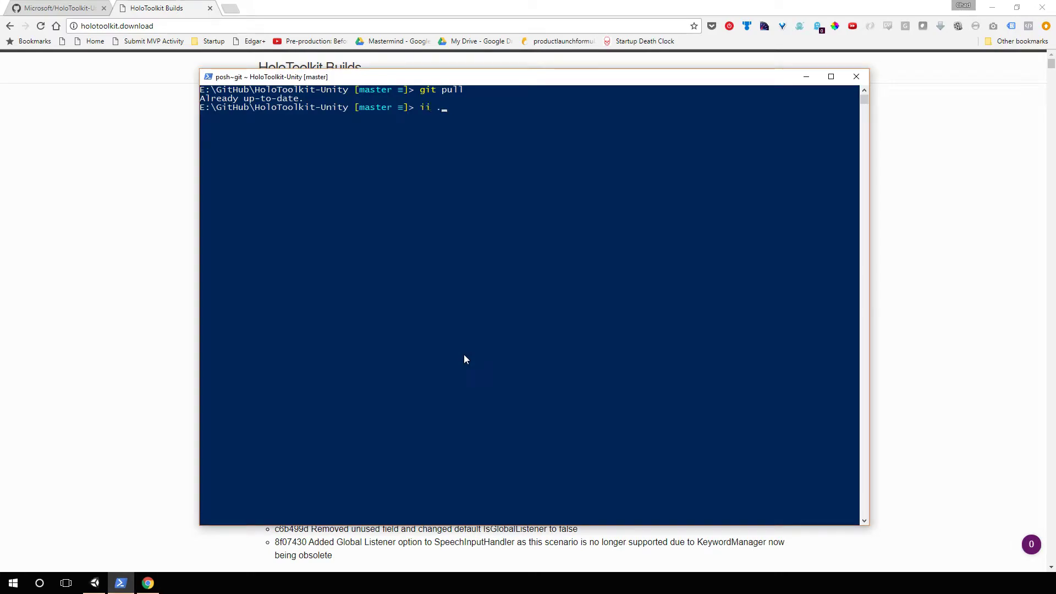
{"action": "key", "text": "Return"}
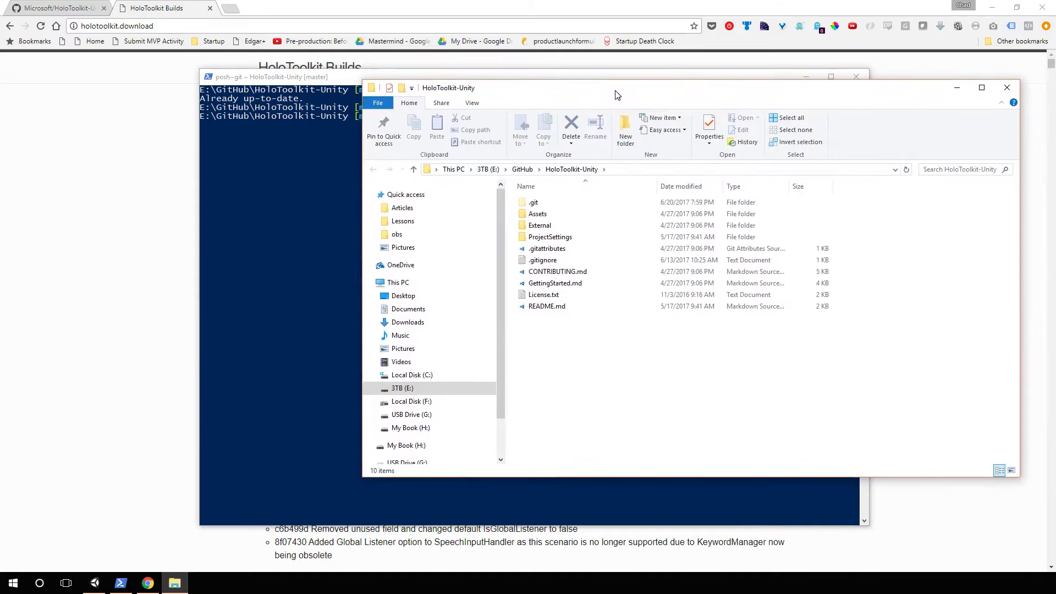
{"action": "double_click", "coordinate": [634, 242]}
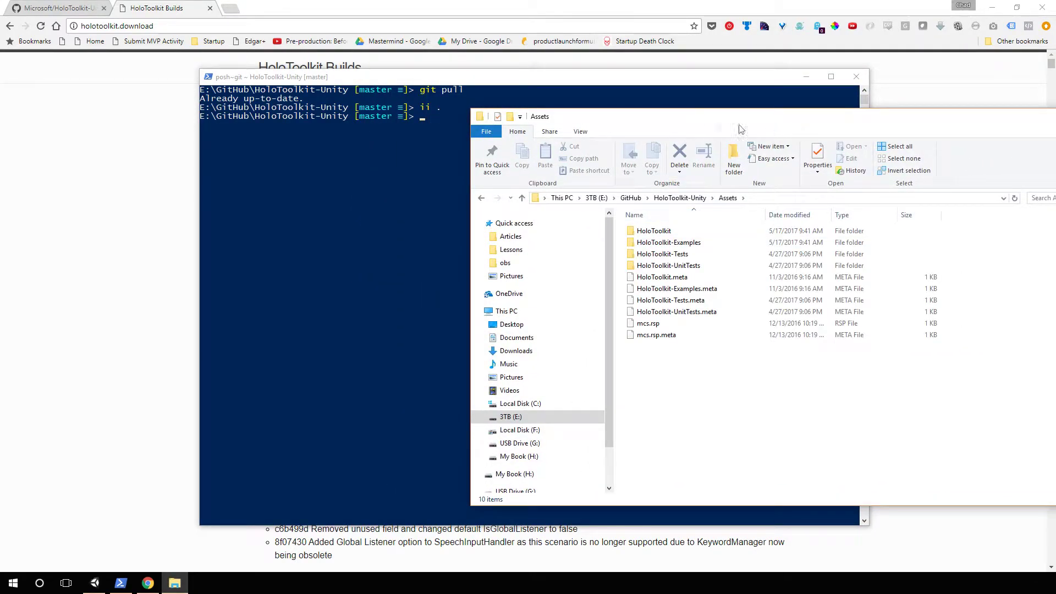
{"action": "left_click_drag", "start_coordinate": [635, 116], "coordinate": [814, 119]}
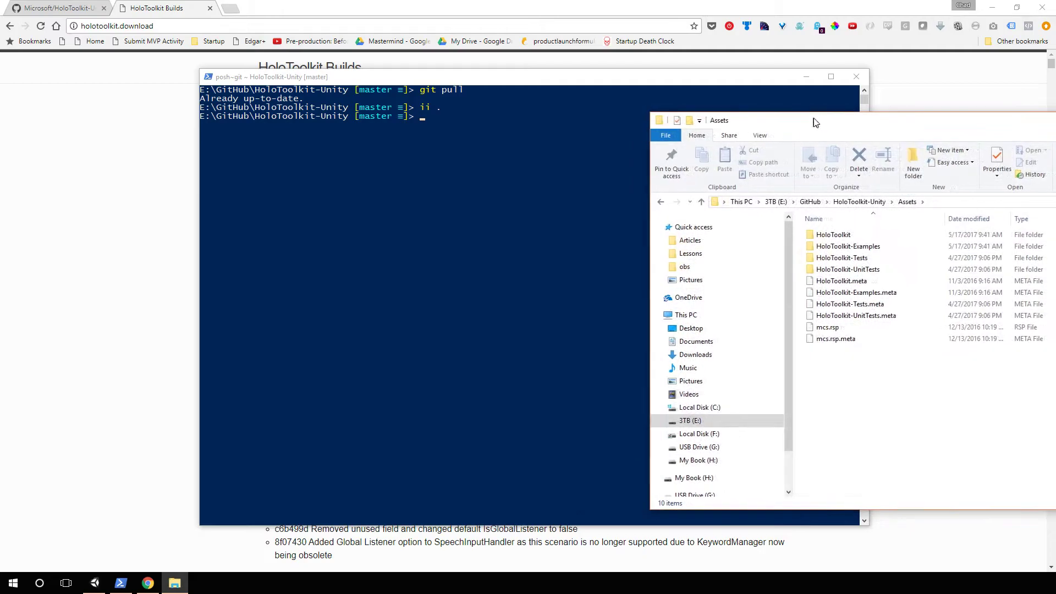
{"action": "left_click", "coordinate": [856, 77]}
{"action": "left_click", "coordinate": [993, 7]}
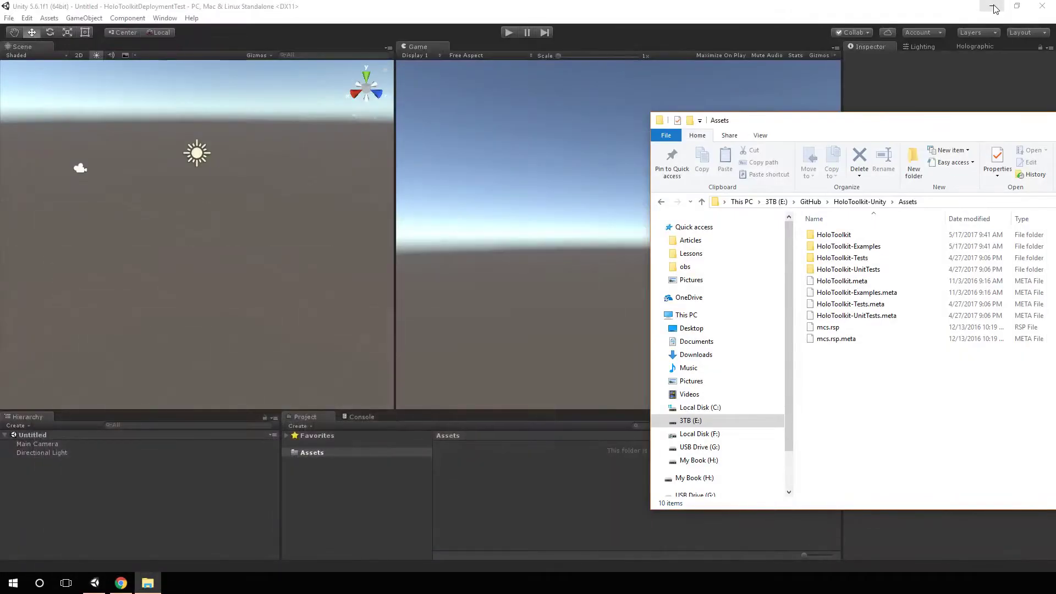
{"action": "left_click_drag", "start_coordinate": [830, 128], "coordinate": [885, 116]}
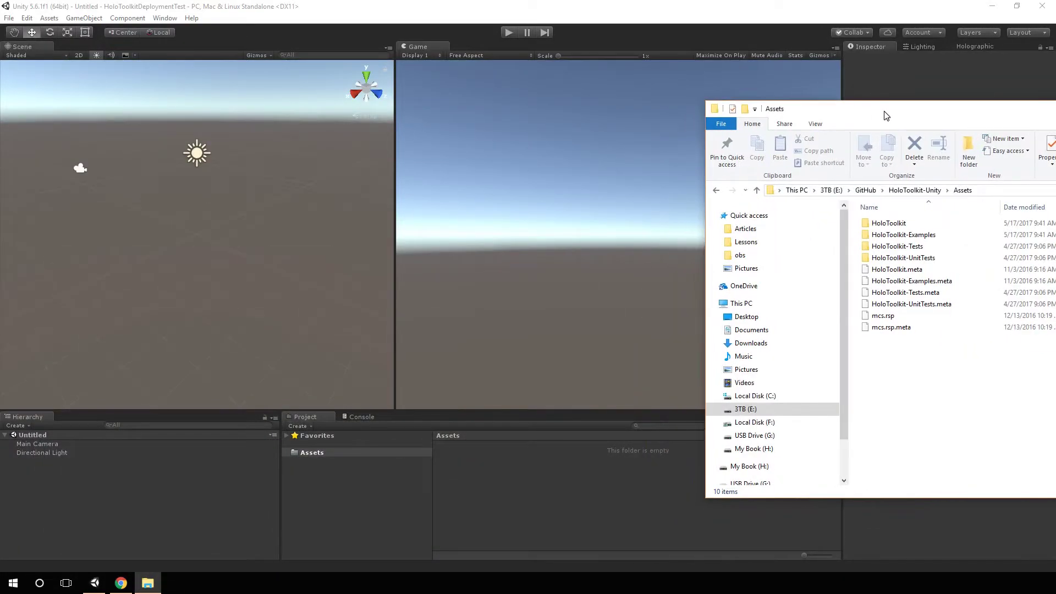
Copy every Assets item except HoloToolkit-Examples and HoloToolkit-Tests (and their .meta files) into Unity's Assets.
{"action": "left_click", "coordinate": [919, 327]}
{"action": "key", "text": "ctrl+a"}
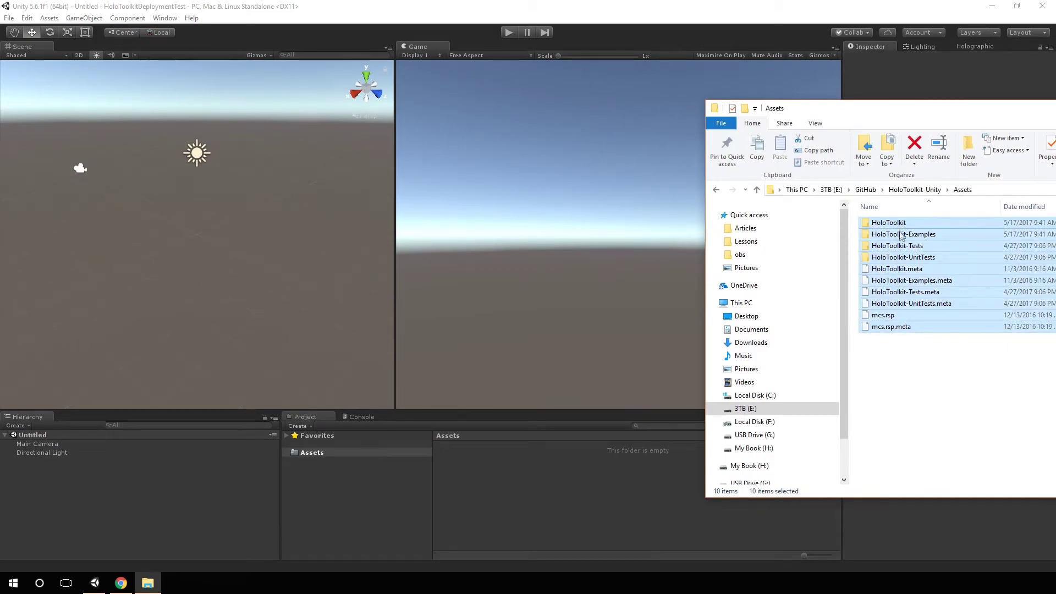
{"action": "left_click", "coordinate": [901, 234], "text": "ctrl"}
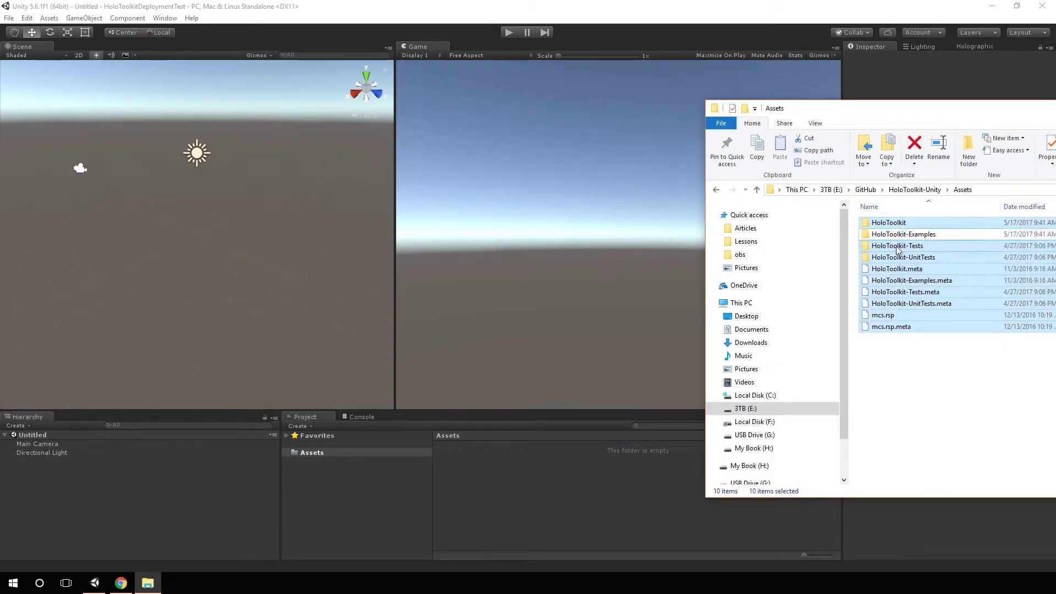
{"action": "left_click", "coordinate": [898, 247], "text": "ctrl"}
{"action": "left_click", "coordinate": [900, 281], "text": "ctrl"}
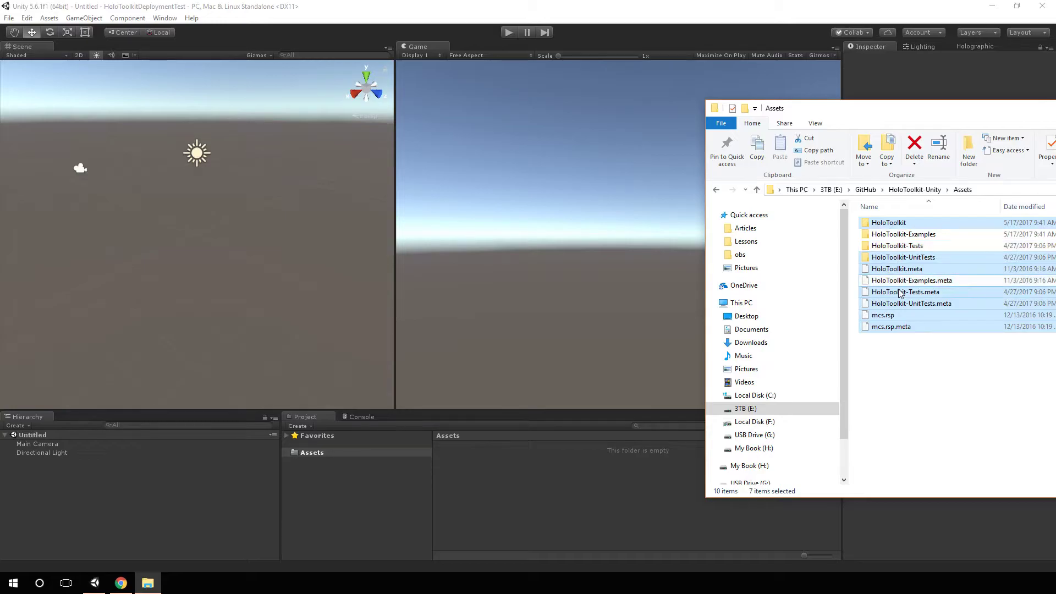
{"action": "left_click", "coordinate": [897, 292], "text": "ctrl"}
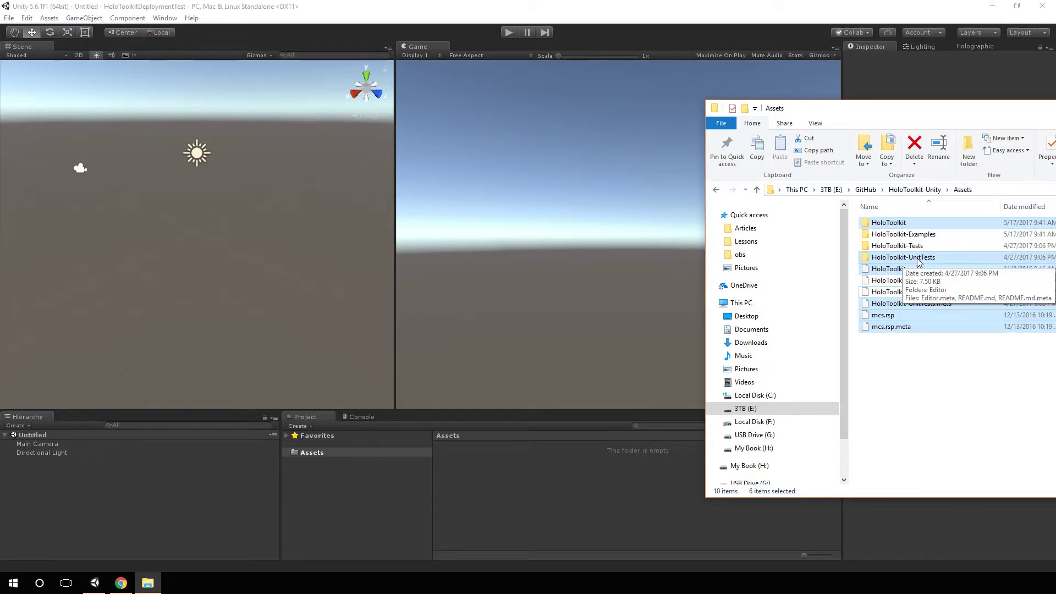
{"action": "left_click_drag", "start_coordinate": [918, 262], "coordinate": [402, 441]}
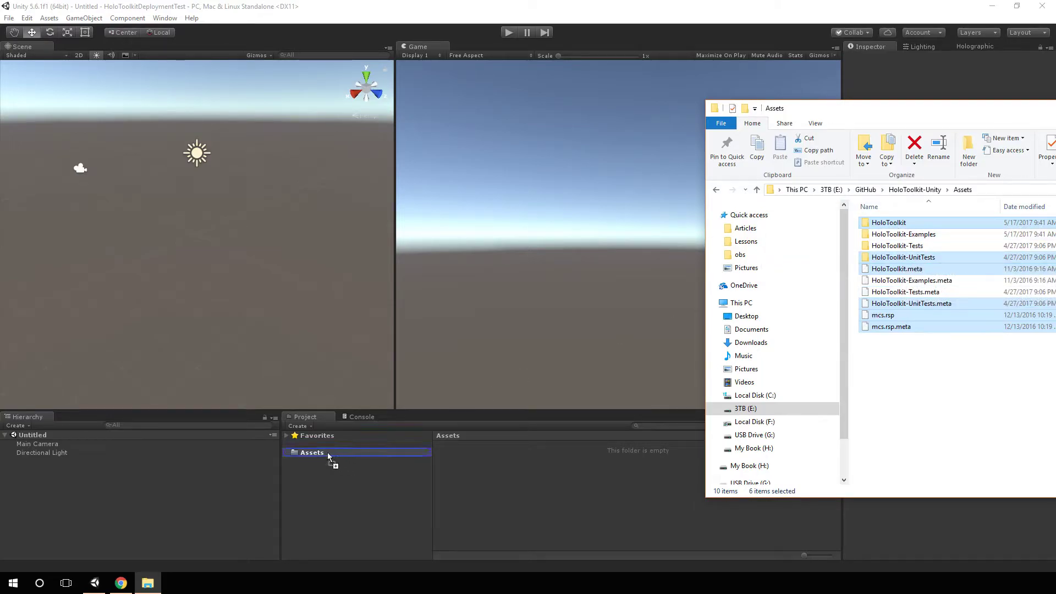
{"action": "left_click_drag", "start_coordinate": [328, 452], "coordinate": [328, 453]}
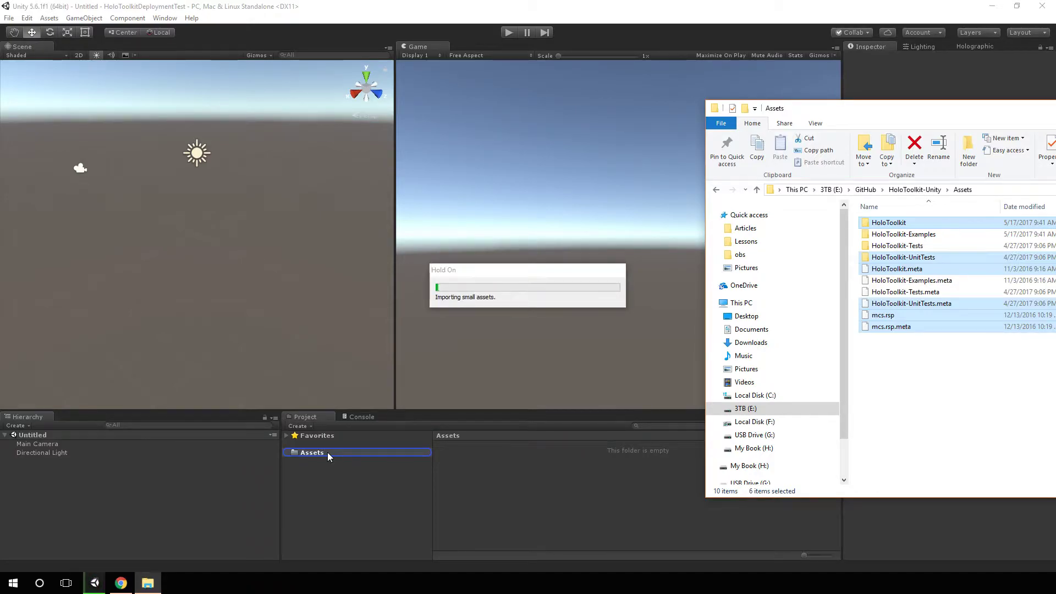
{"action": "left_click", "coordinate": [552, 271]}
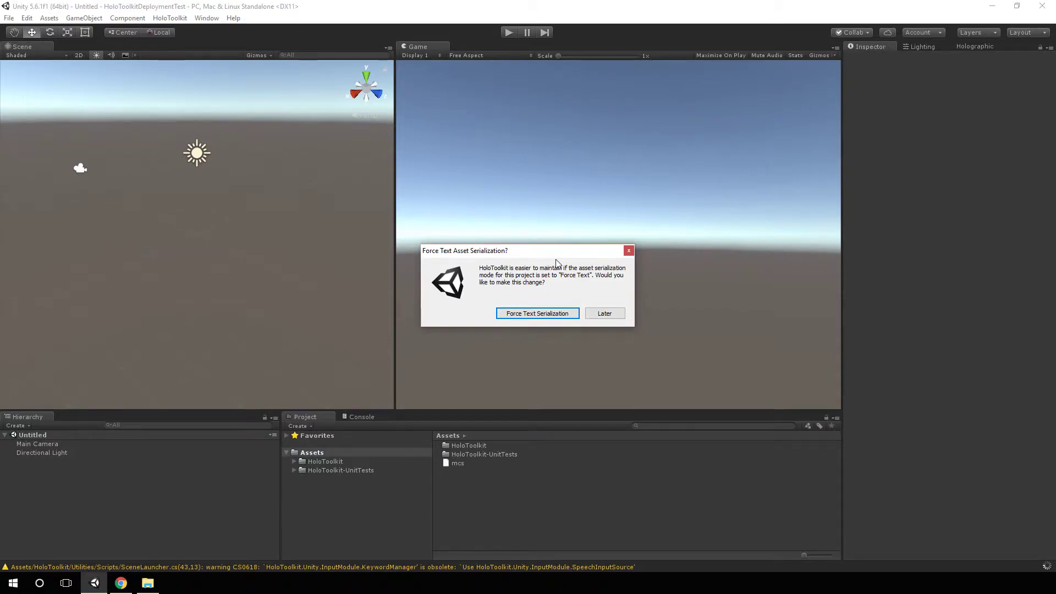
Accept Force Text Serialization in the asset serialization prompt.
{"action": "left_click", "coordinate": [538, 315]}
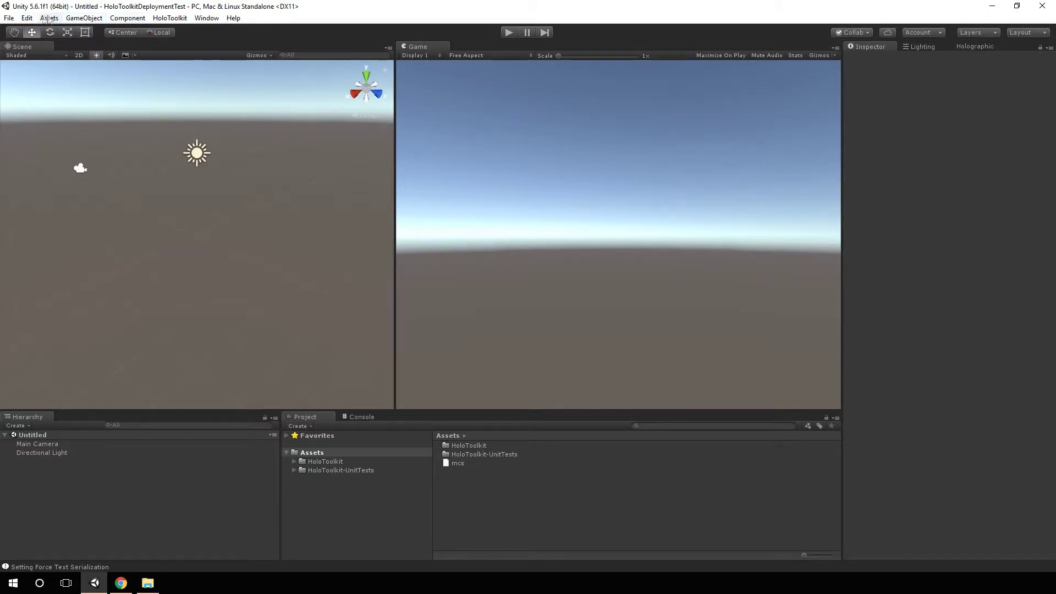
Apply the HoloLens Project Settings from HoloToolkit > Configure and reload the project.
{"action": "left_click", "coordinate": [159, 18]}
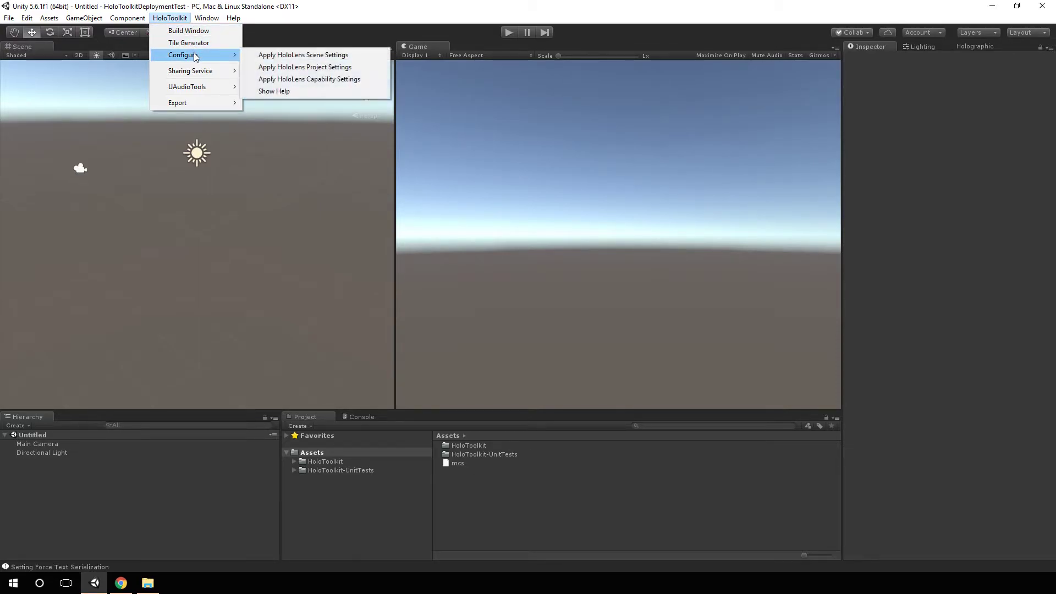
{"action": "left_click", "coordinate": [282, 68]}
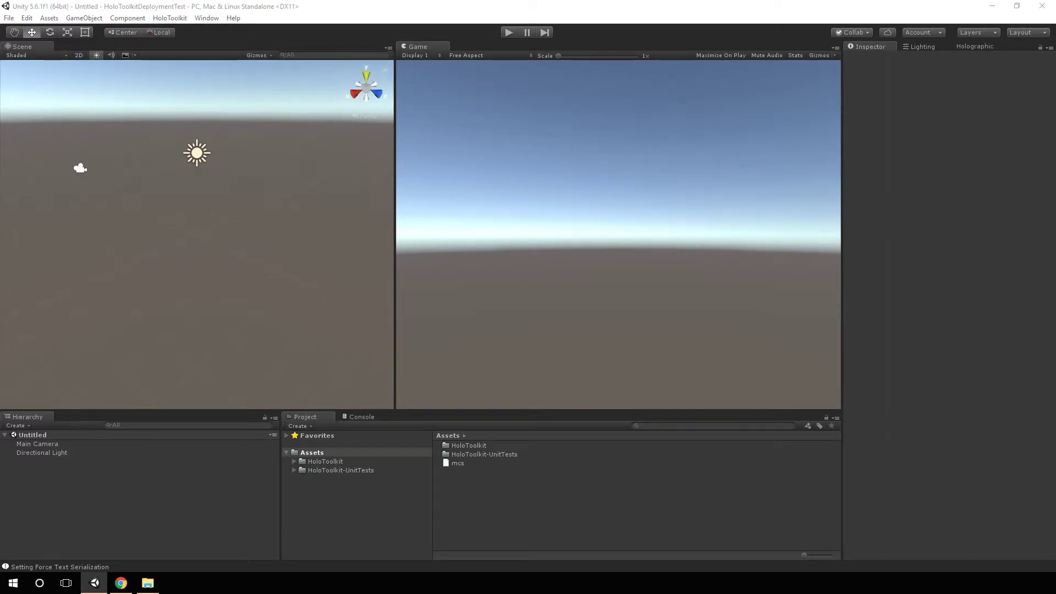
{"action": "left_click_drag", "start_coordinate": [483, 145], "coordinate": [513, 133]}
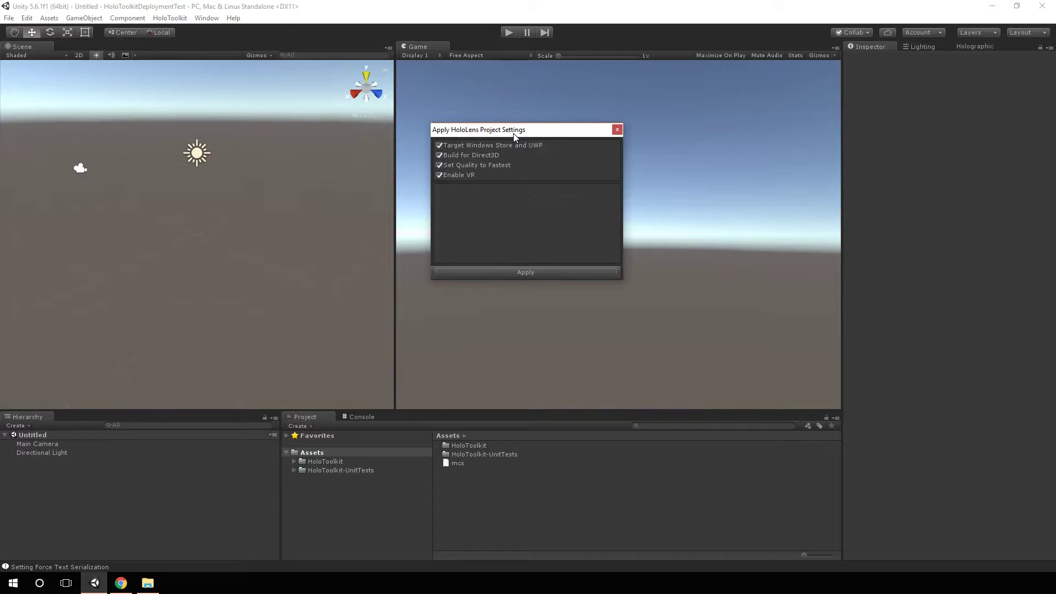
{"action": "left_click", "coordinate": [525, 273]}
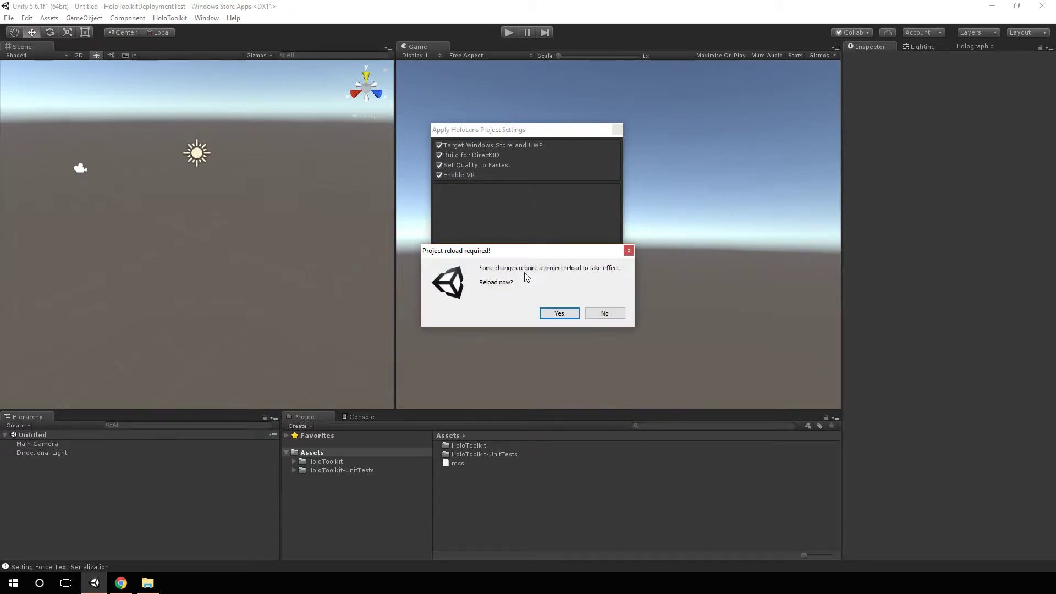
{"action": "left_click", "coordinate": [564, 317]}
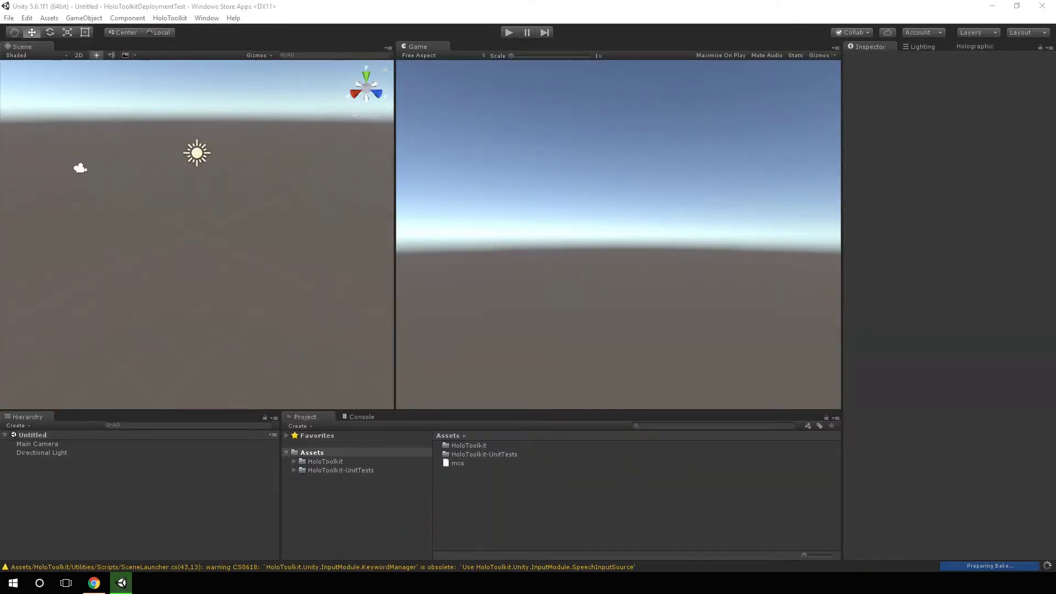
Review the Windows Store player settings and Other Settings from Build Settings, then close Build Settings.
{"action": "left_click", "coordinate": [452, 8]}
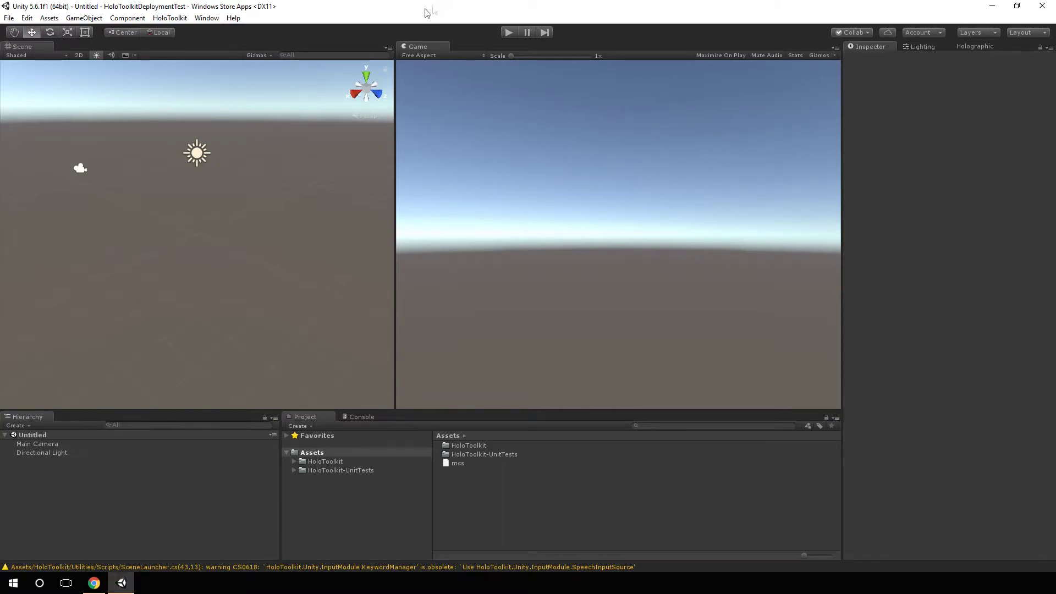
{"action": "left_click", "coordinate": [9, 18]}
{"action": "left_click", "coordinate": [41, 127]}
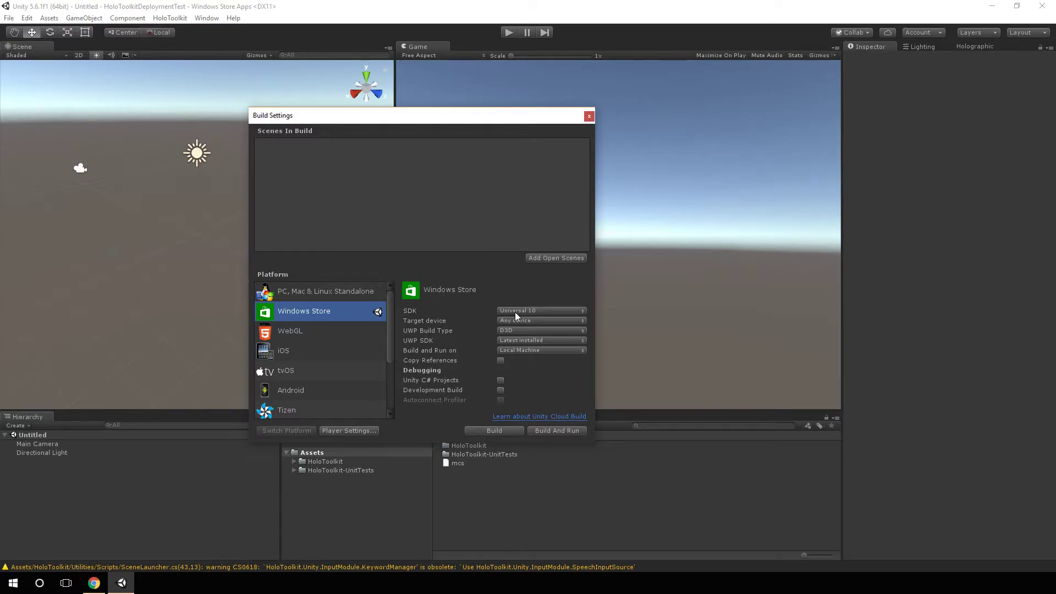
{"action": "left_click", "coordinate": [358, 432]}
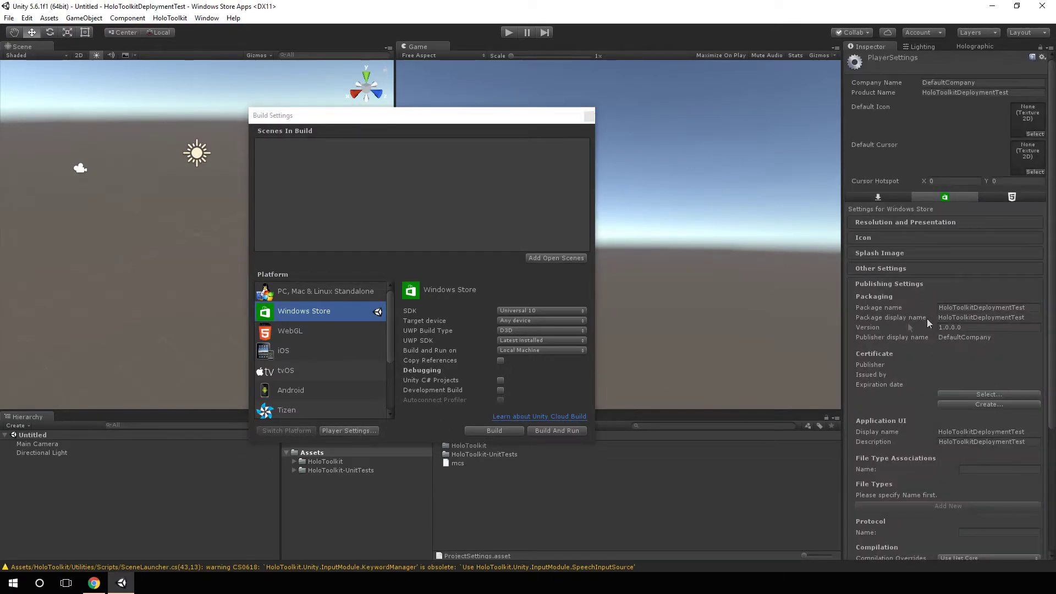
{"action": "left_click", "coordinate": [896, 266]}
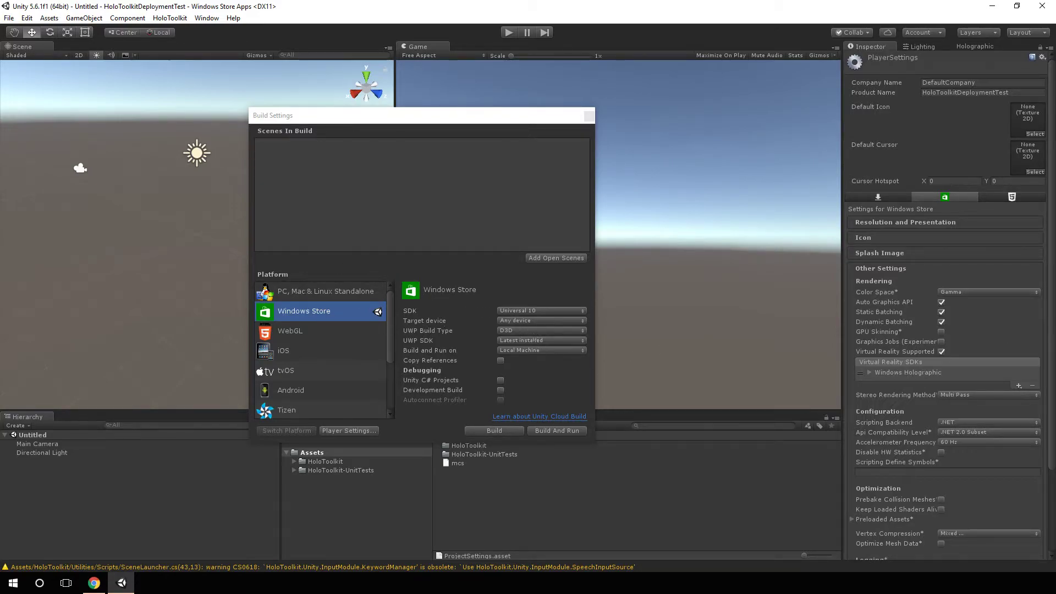
{"action": "left_click", "coordinate": [589, 116]}
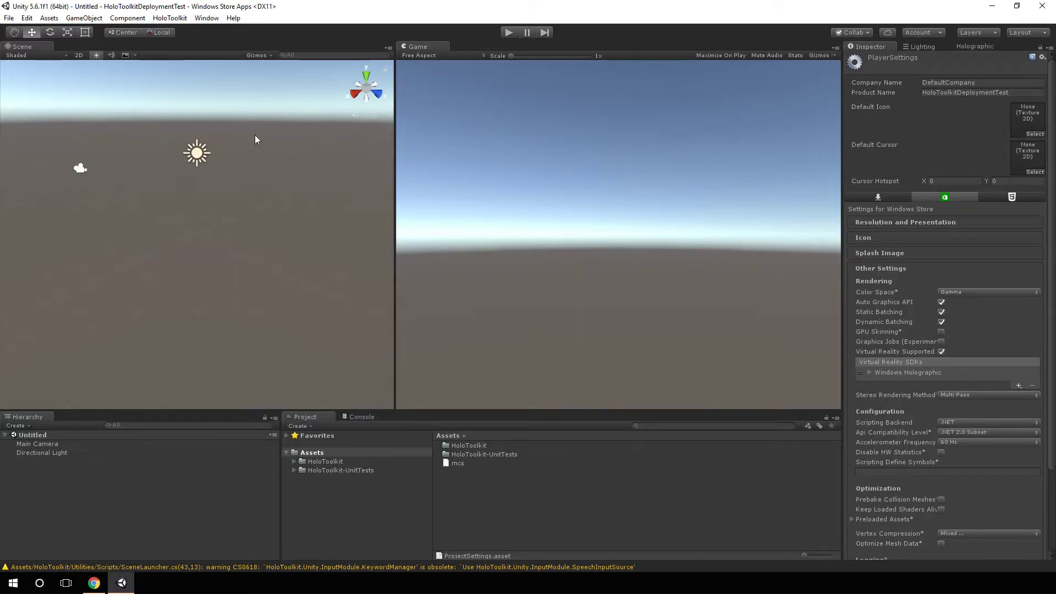
{"action": "left_click", "coordinate": [312, 453]}
Create a folder named Scenes in Assets and open it.
{"action": "right_click", "coordinate": [461, 490]}
{"action": "mouse_move", "coordinate": [517, 291]}
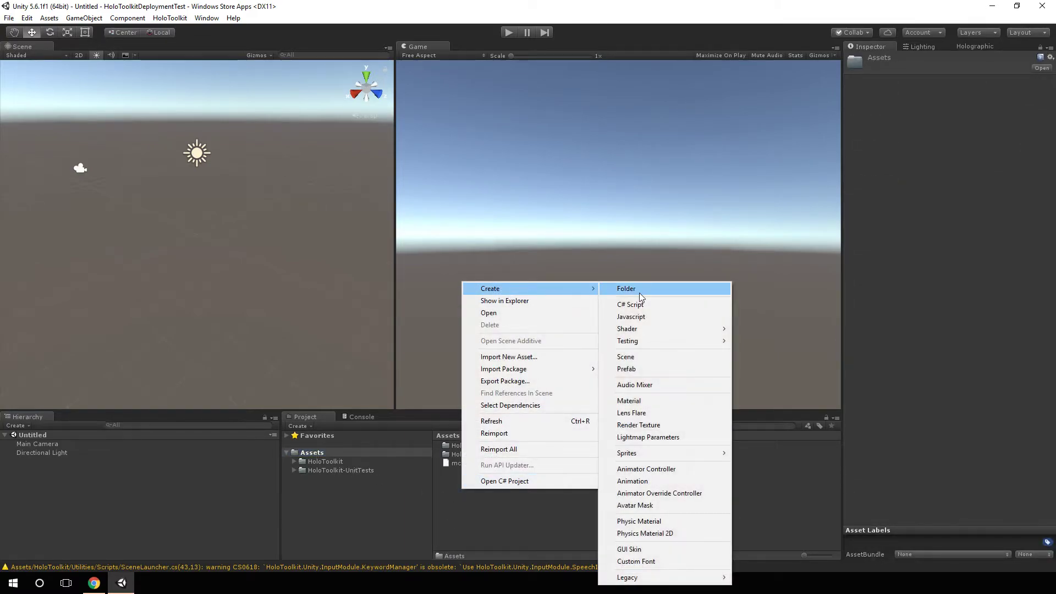
{"action": "left_click", "coordinate": [639, 293]}
{"action": "type", "text": "Scenes"}
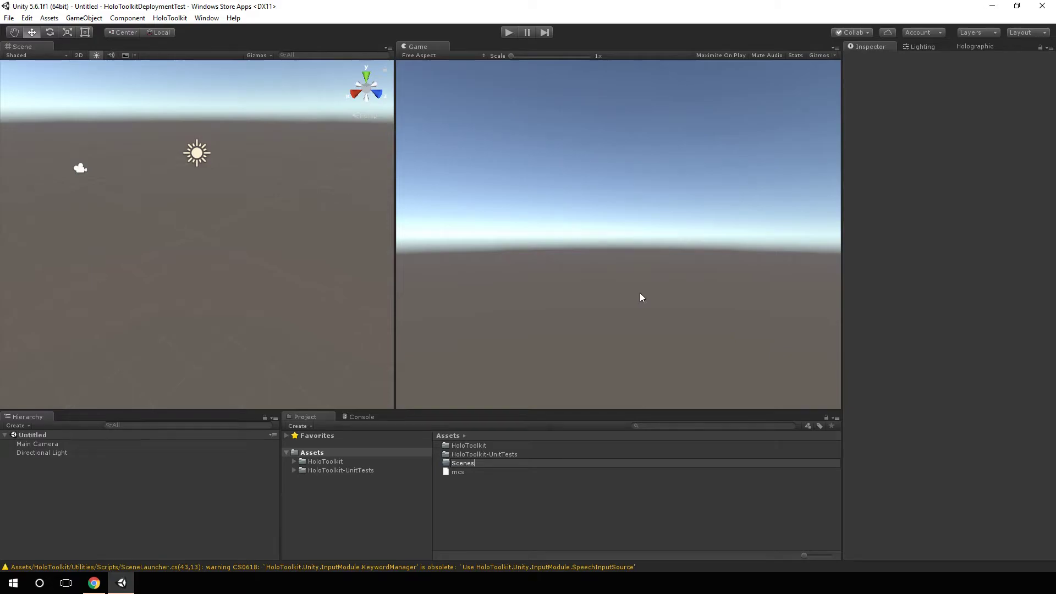
{"action": "key", "text": "Return"}
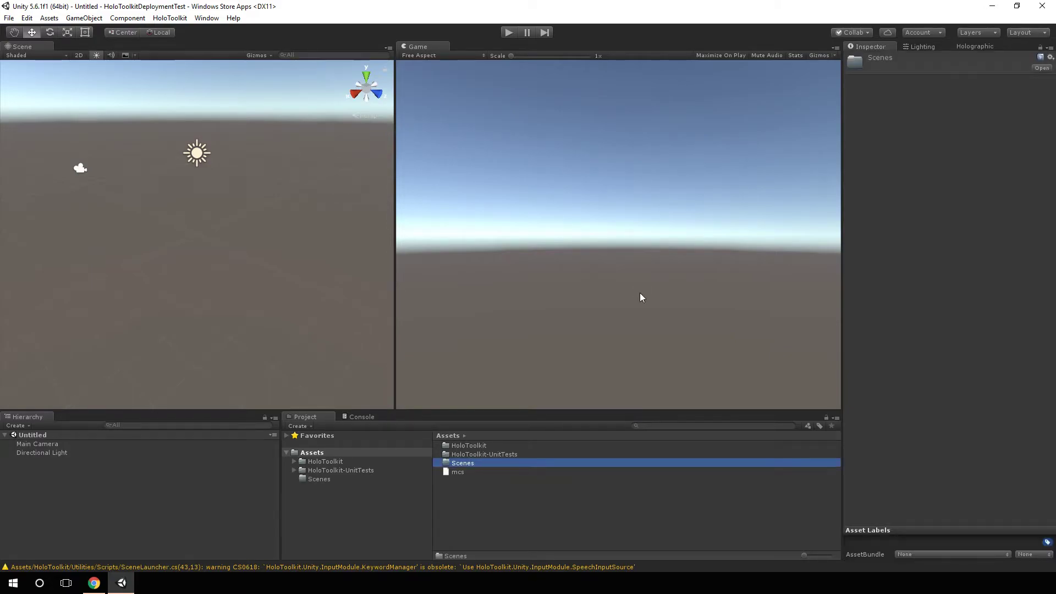
{"action": "double_click", "coordinate": [468, 462]}
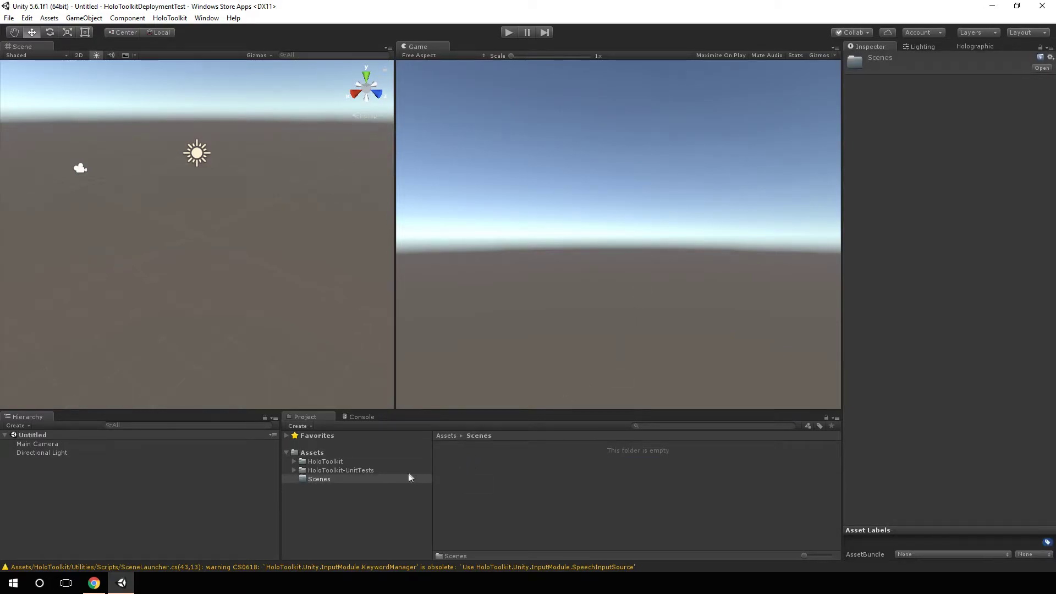
Save the current scene as Main in the Scenes folder.
{"action": "left_click", "coordinate": [9, 17]}
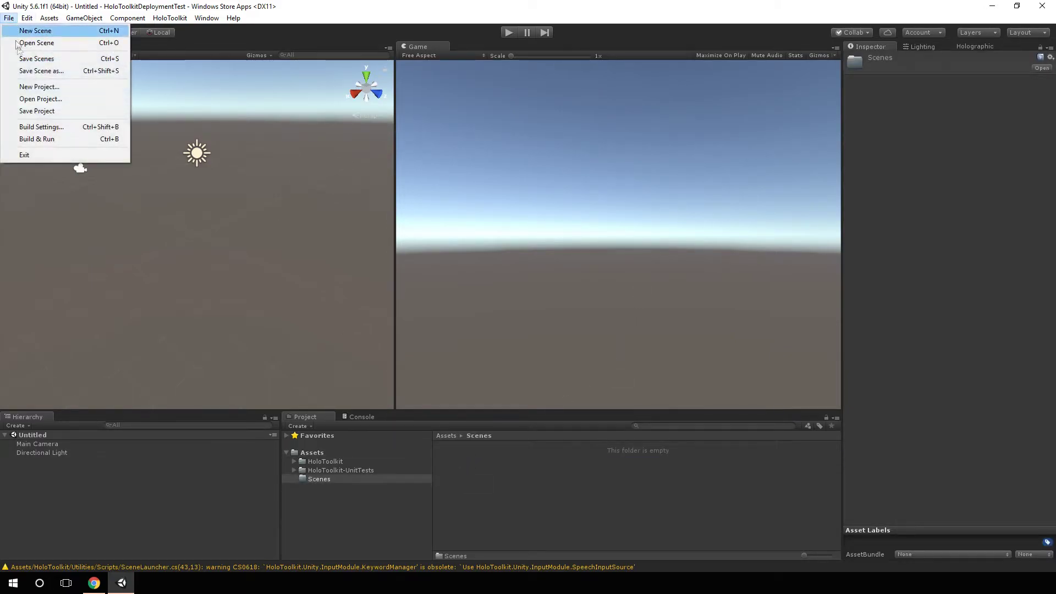
{"action": "left_click", "coordinate": [43, 70]}
{"action": "double_click", "coordinate": [141, 125]}
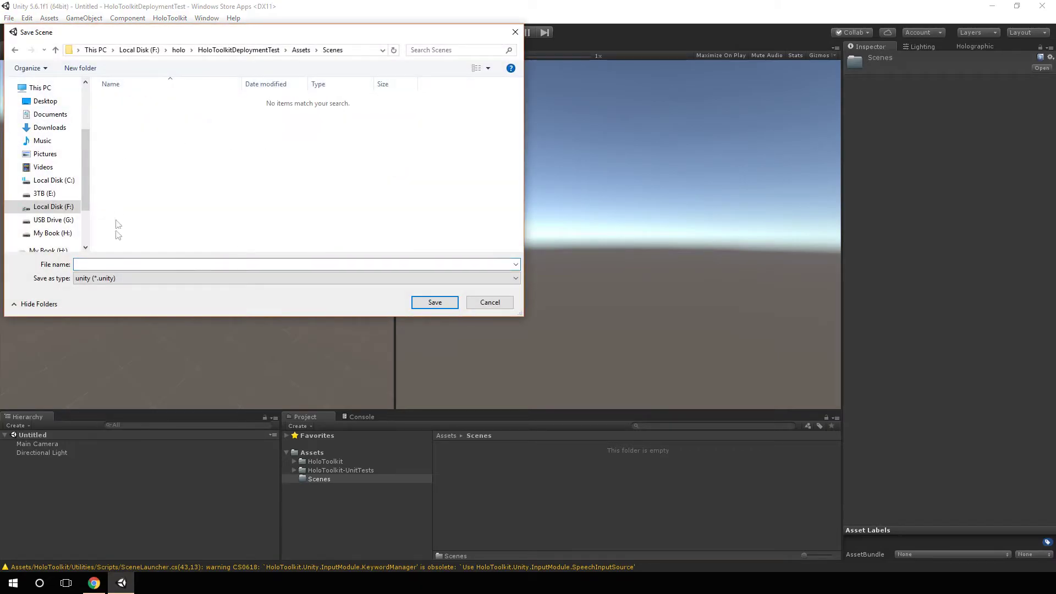
{"action": "left_click", "coordinate": [108, 265]}
{"action": "type", "text": "Main"}
{"action": "key", "text": "Return"}
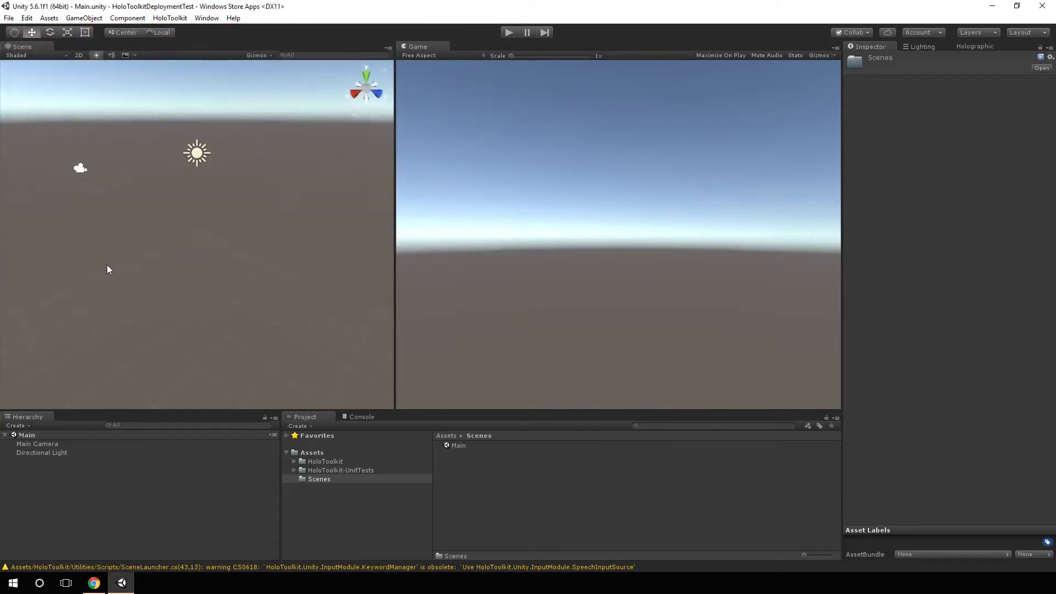
{"action": "left_click", "coordinate": [57, 444]}
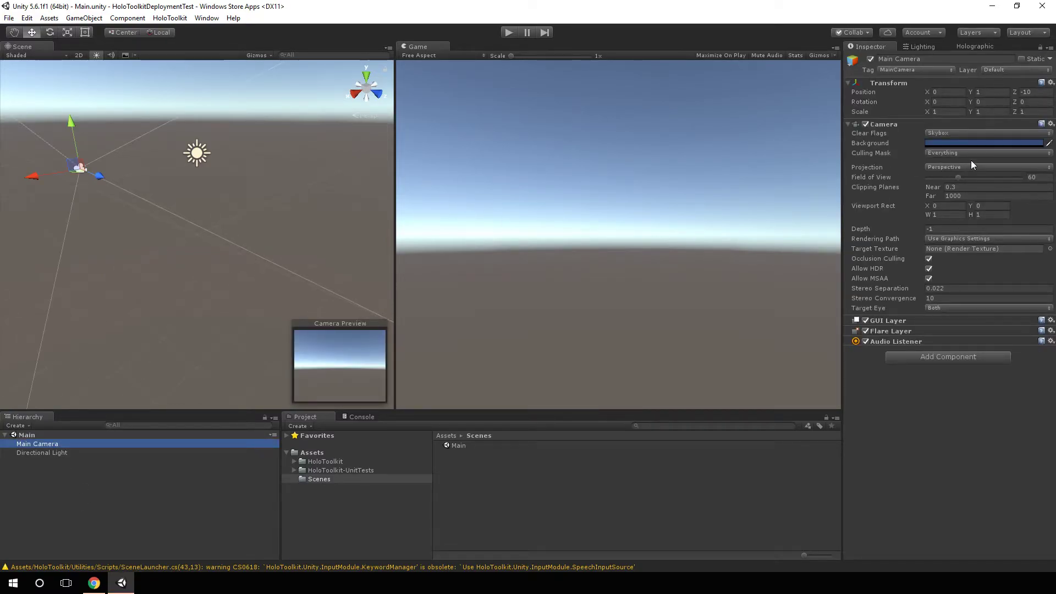
Check the Main Camera's Skybox clear flags and Camera component, leaving them unchanged.
{"action": "left_click", "coordinate": [170, 18]}
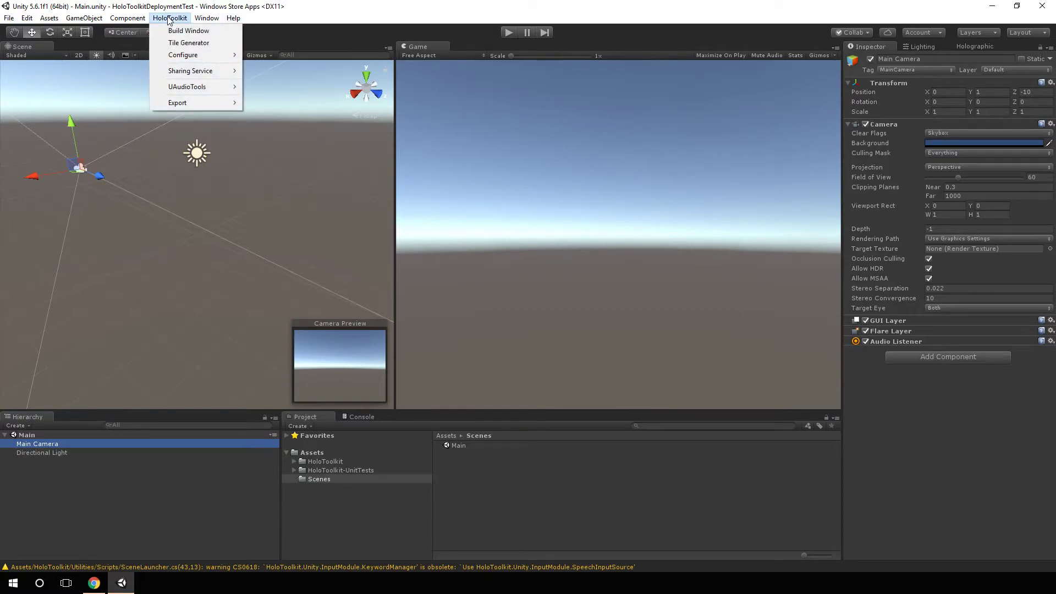
{"action": "mouse_move", "coordinate": [179, 58]}
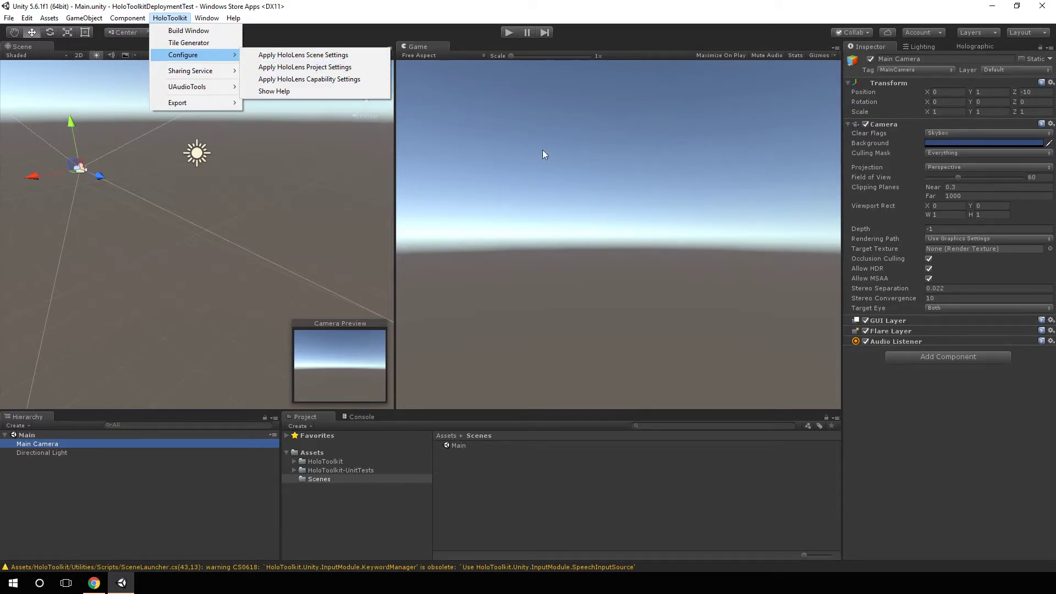
{"action": "left_click", "coordinate": [935, 133]}
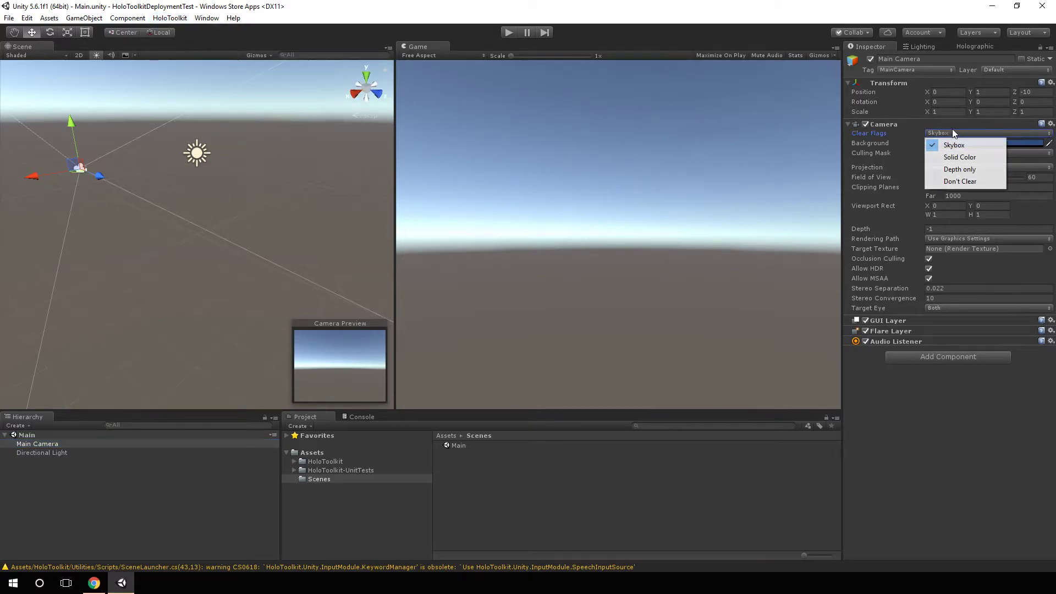
{"action": "left_click", "coordinate": [954, 128]}
{"action": "left_click", "coordinate": [954, 127]}
{"action": "left_click", "coordinate": [926, 127]}
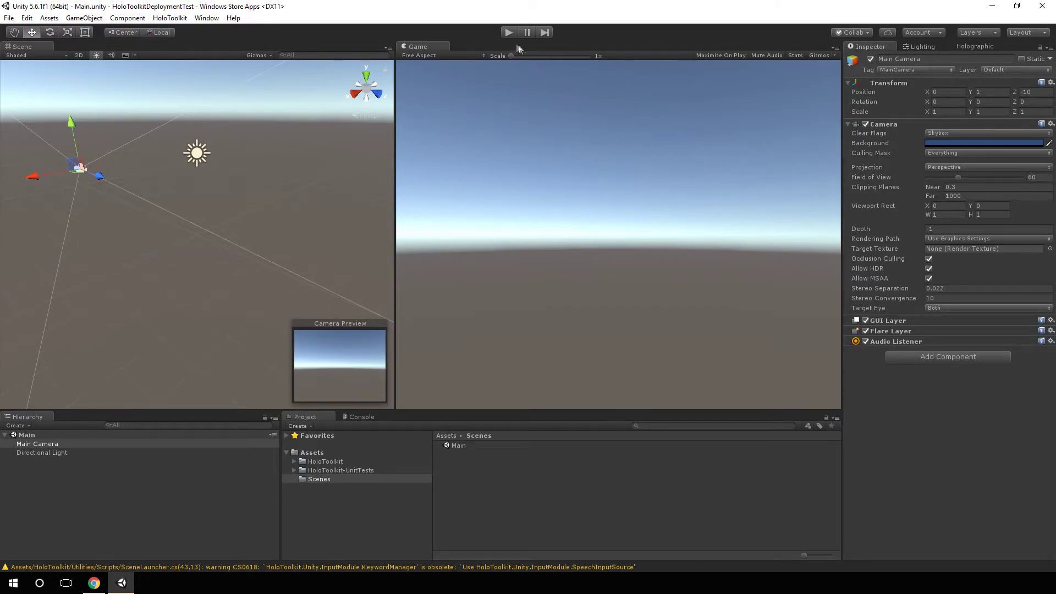
{"action": "left_click", "coordinate": [160, 19]}
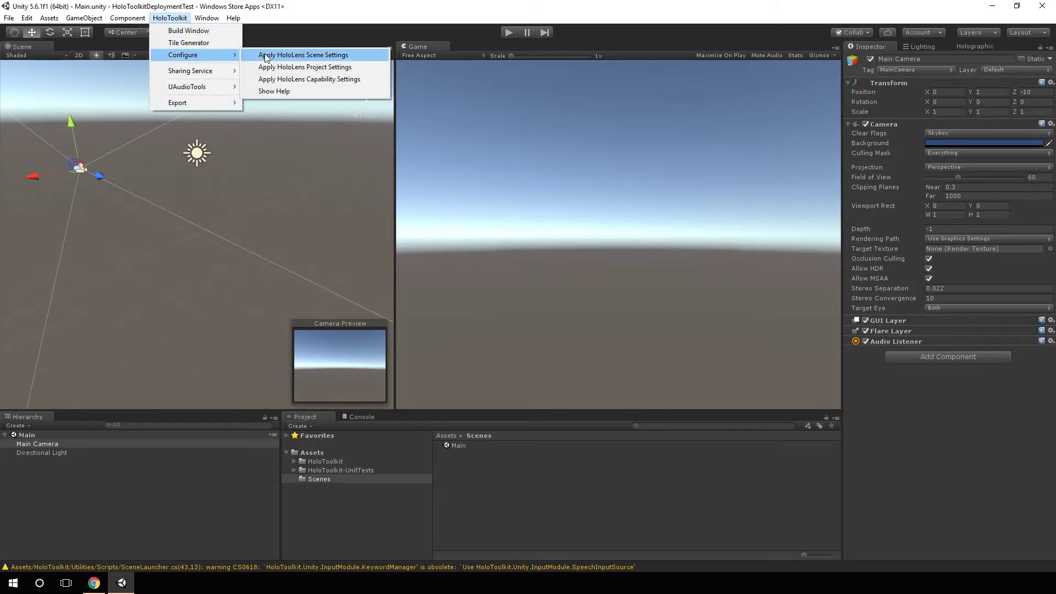
Apply HoloLens scene settings: camera at origin, solid black background, 16° field of view, near clip 0.85.
{"action": "left_click", "coordinate": [266, 55]}
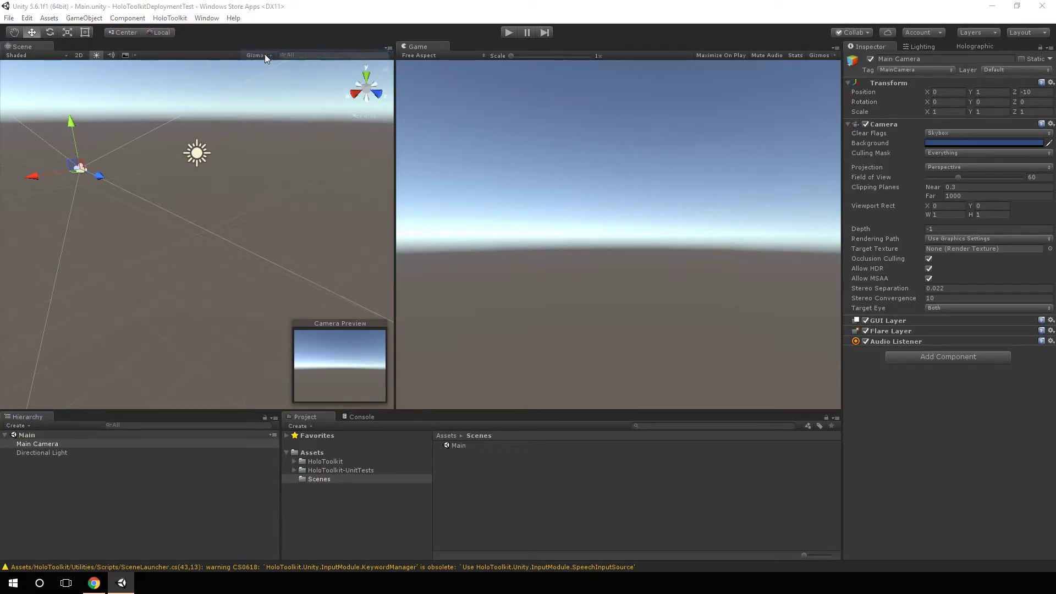
{"action": "left_click_drag", "start_coordinate": [541, 130], "coordinate": [569, 133]}
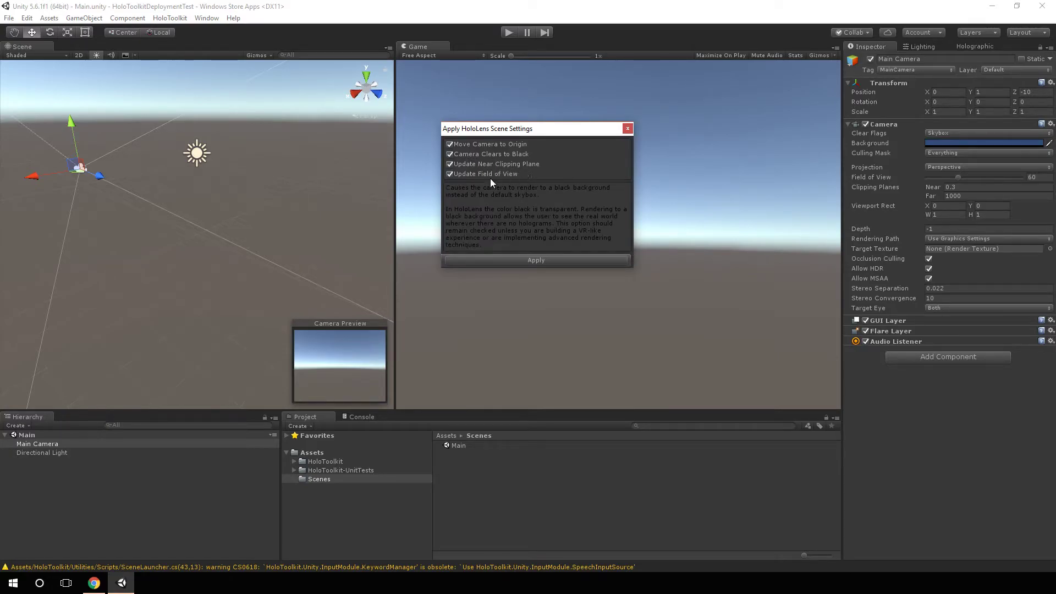
{"action": "left_click", "coordinate": [537, 260]}
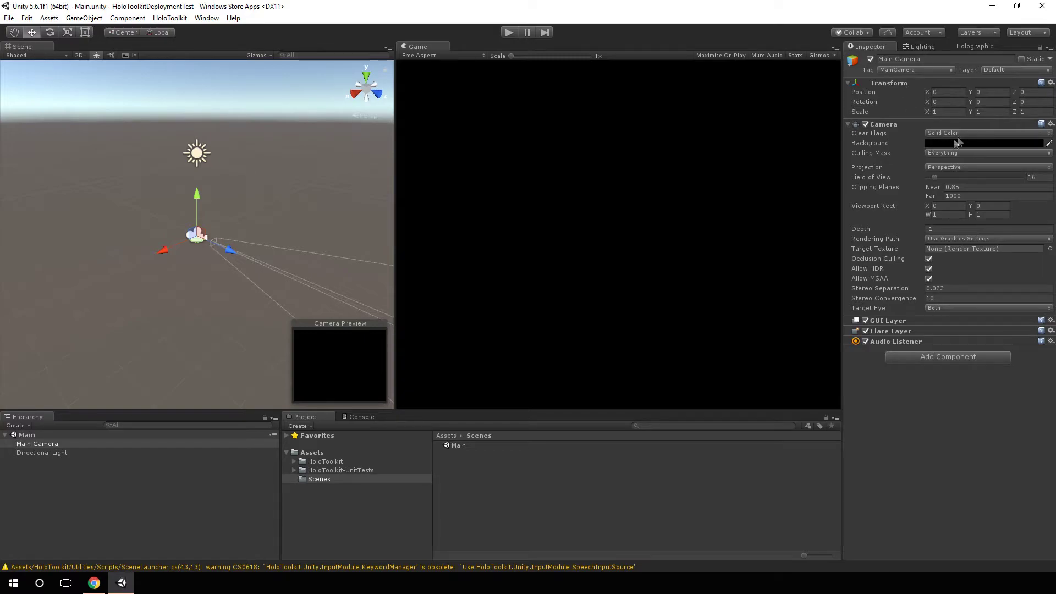
Replace the Main Camera with the HoloLensCamera prefab, placed above Directional Light.
{"action": "left_click", "coordinate": [46, 447]}
{"action": "key", "text": "Delete"}
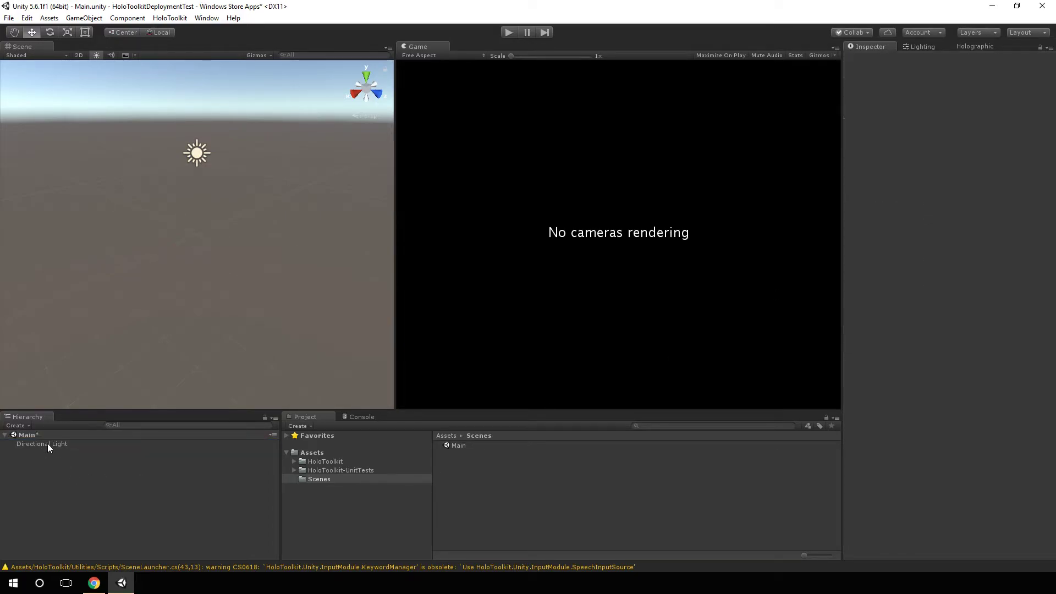
{"action": "left_click", "coordinate": [659, 426]}
{"action": "type", "text": "hololen"}
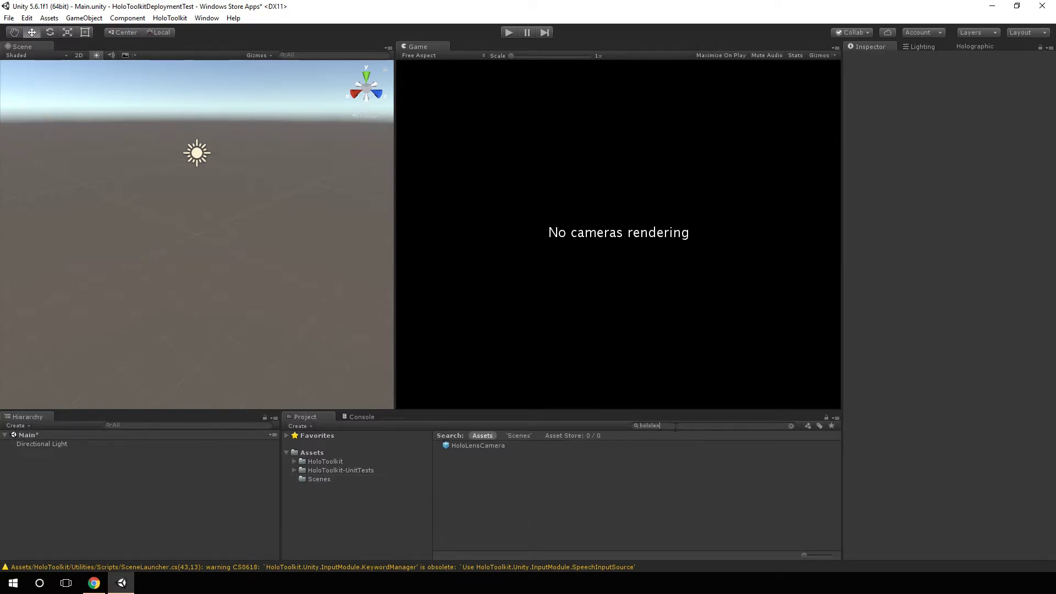
{"action": "left_click_drag", "start_coordinate": [478, 446], "coordinate": [163, 471]}
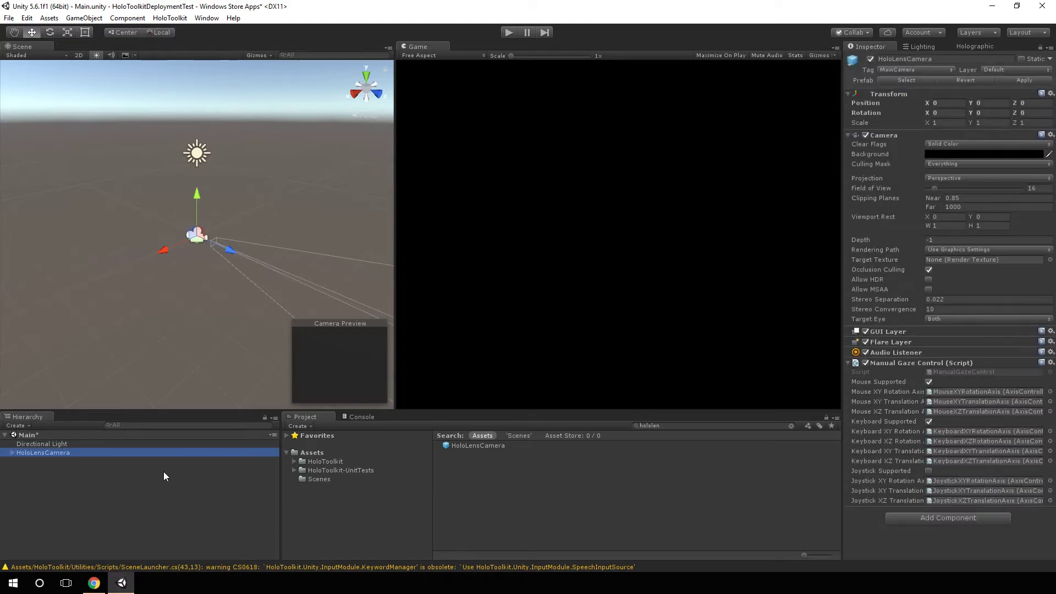
{"action": "left_click_drag", "start_coordinate": [52, 453], "coordinate": [33, 440]}
Inspect the GazeControls children and MouseXYRotationAxis, then review HoloLensCamera's camera settings.
{"action": "left_click", "coordinate": [12, 443]}
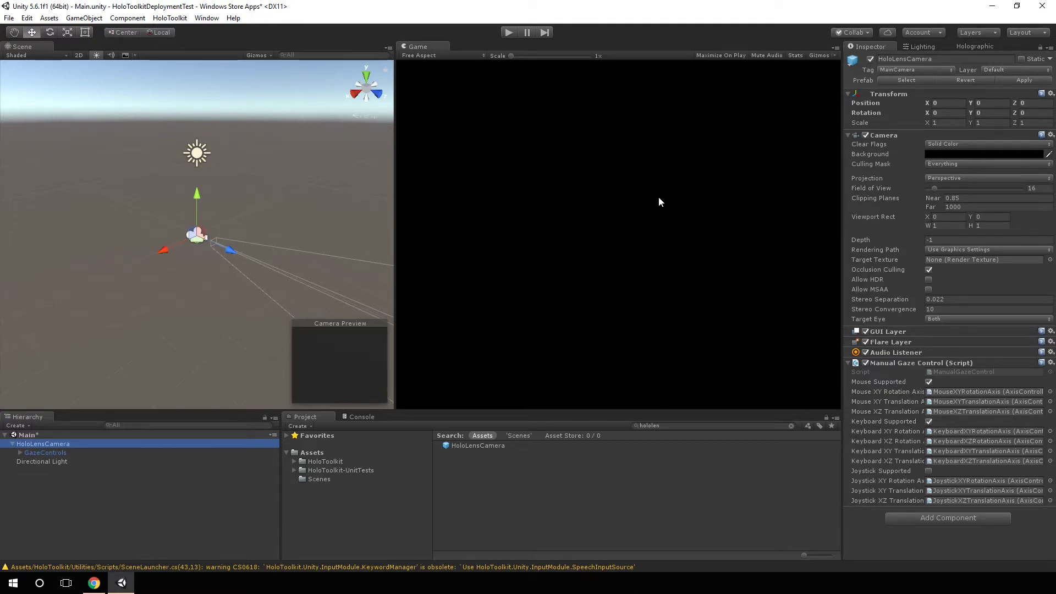
{"action": "left_click", "coordinate": [42, 452]}
{"action": "left_click", "coordinate": [19, 452]}
{"action": "left_click", "coordinate": [57, 462]}
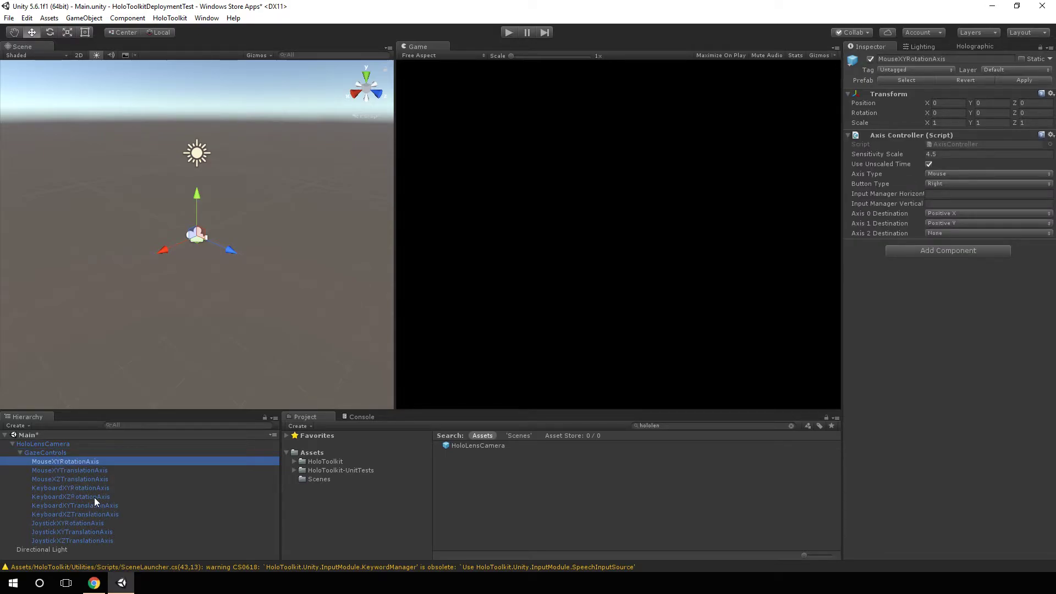
{"action": "left_click", "coordinate": [18, 452]}
{"action": "left_click", "coordinate": [12, 444]}
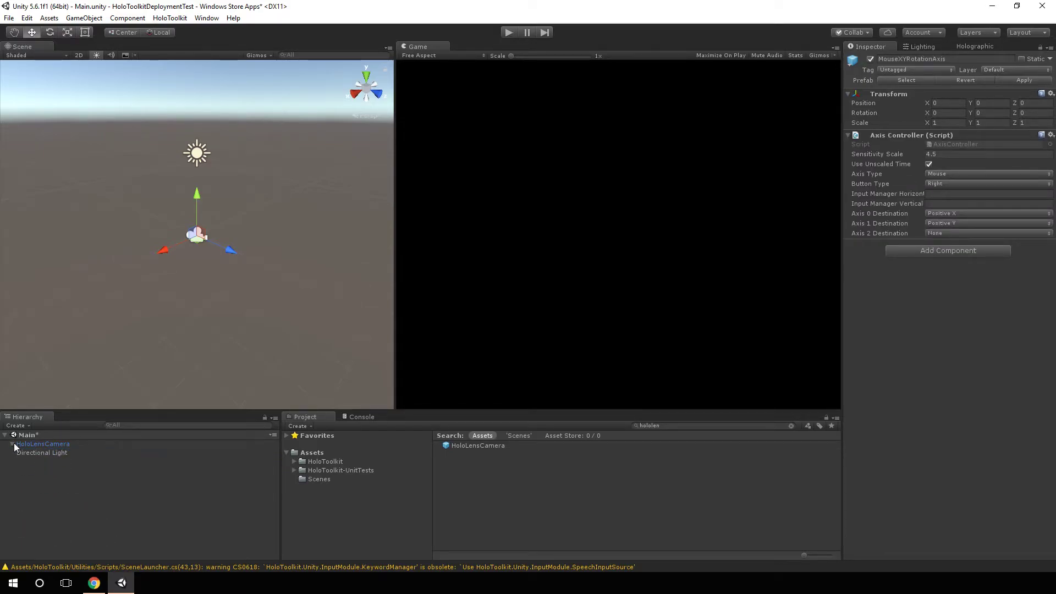
{"action": "left_click", "coordinate": [31, 443]}
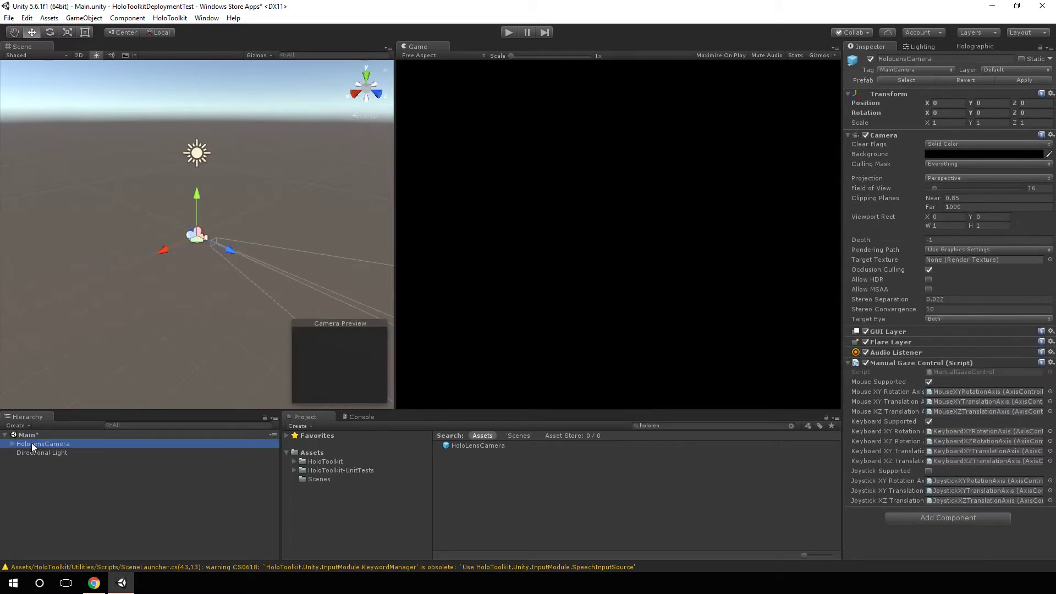
Save the Main scene and display the Assets folder contents, ready for a new search.
{"action": "left_click", "coordinate": [9, 17]}
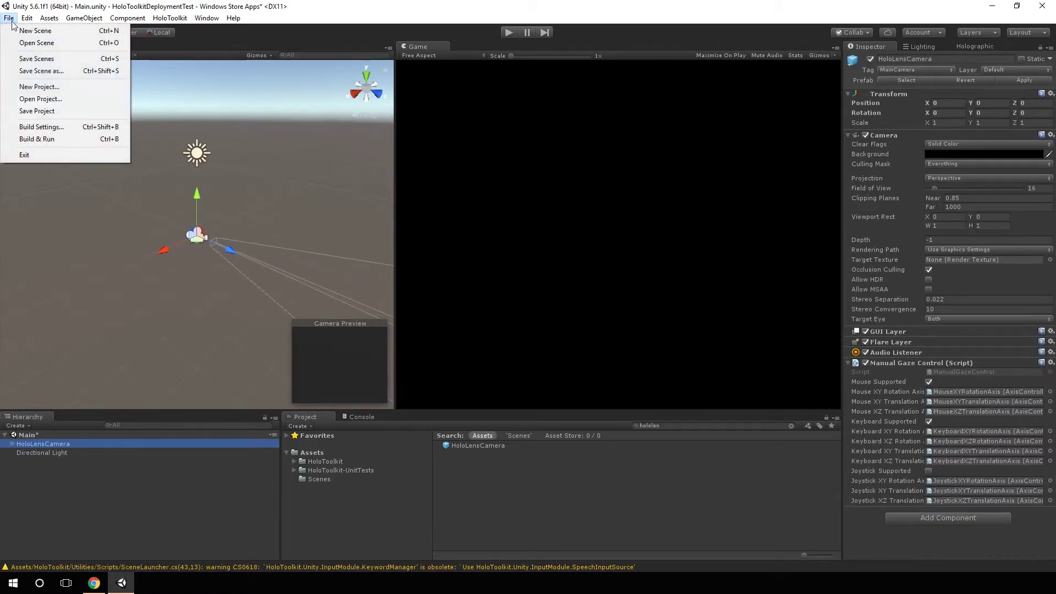
{"action": "left_click", "coordinate": [33, 59]}
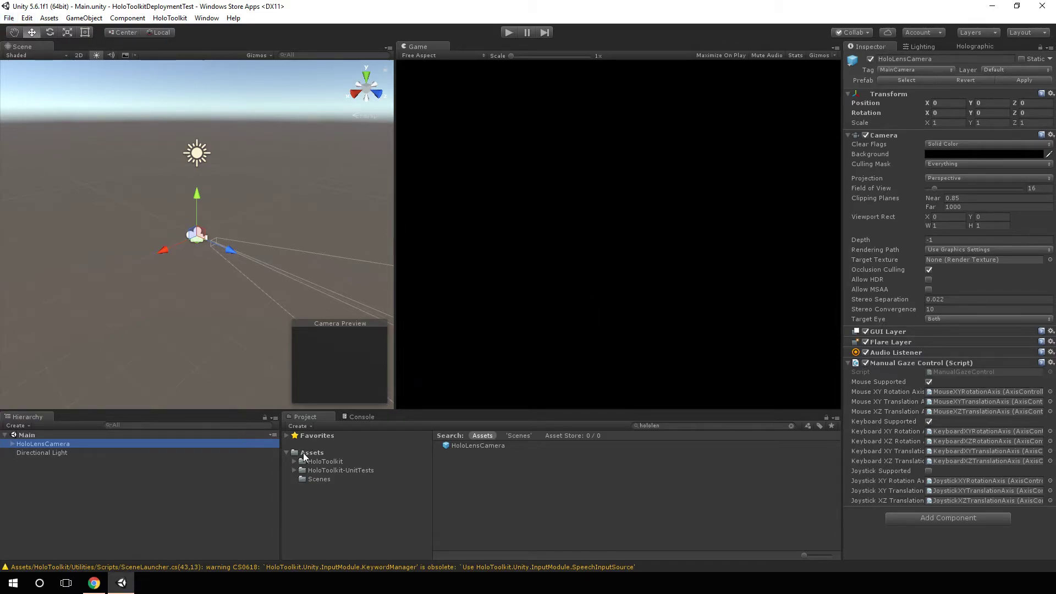
{"action": "left_click", "coordinate": [348, 451]}
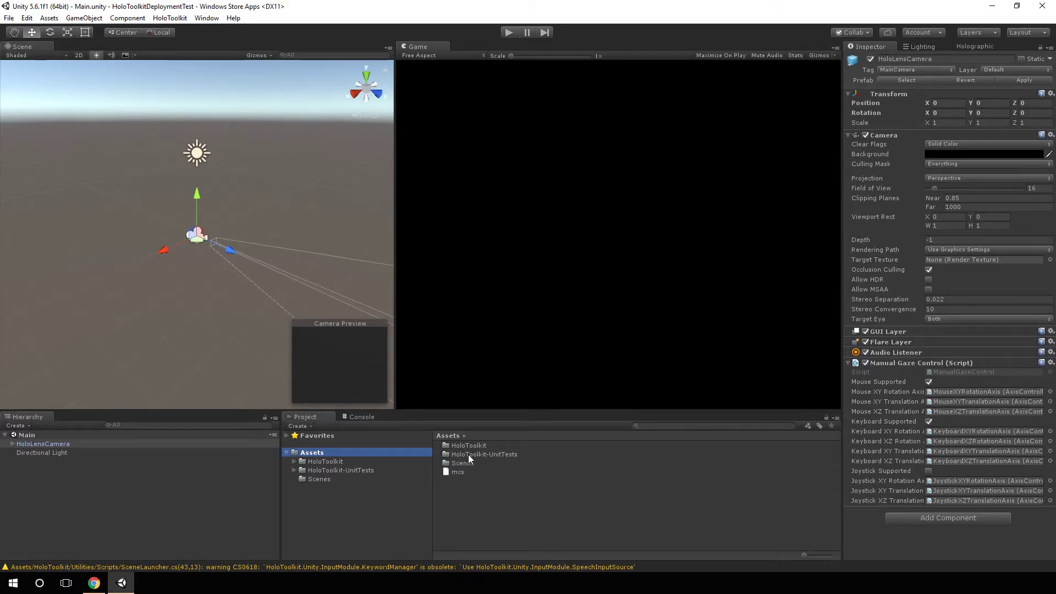
{"action": "left_click", "coordinate": [714, 428]}
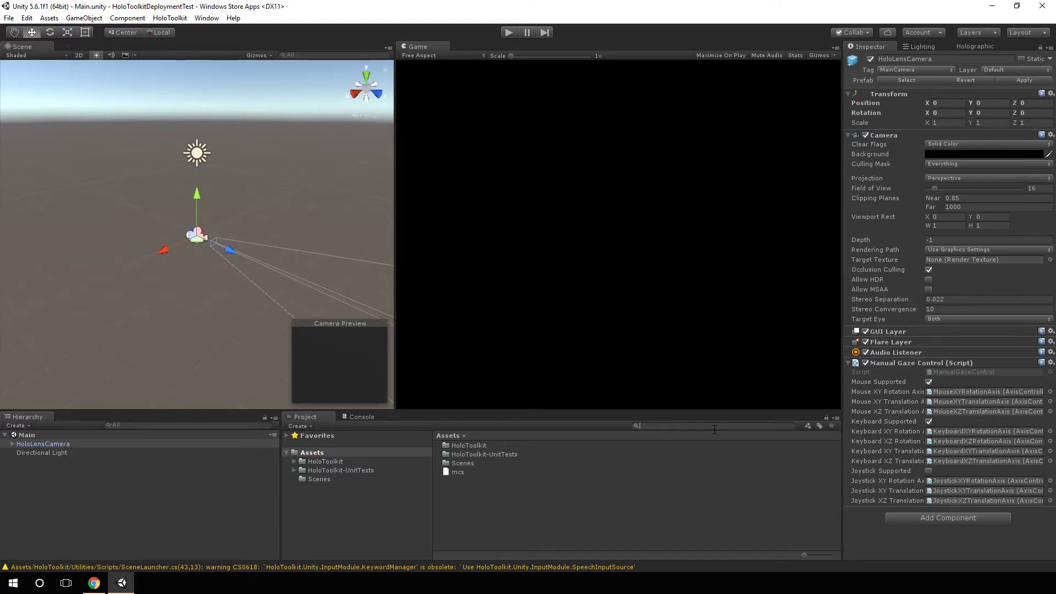
Search the Project for 'inma' and add the InputManager prefab to the Hierarchy.
{"action": "type", "text": "input"}
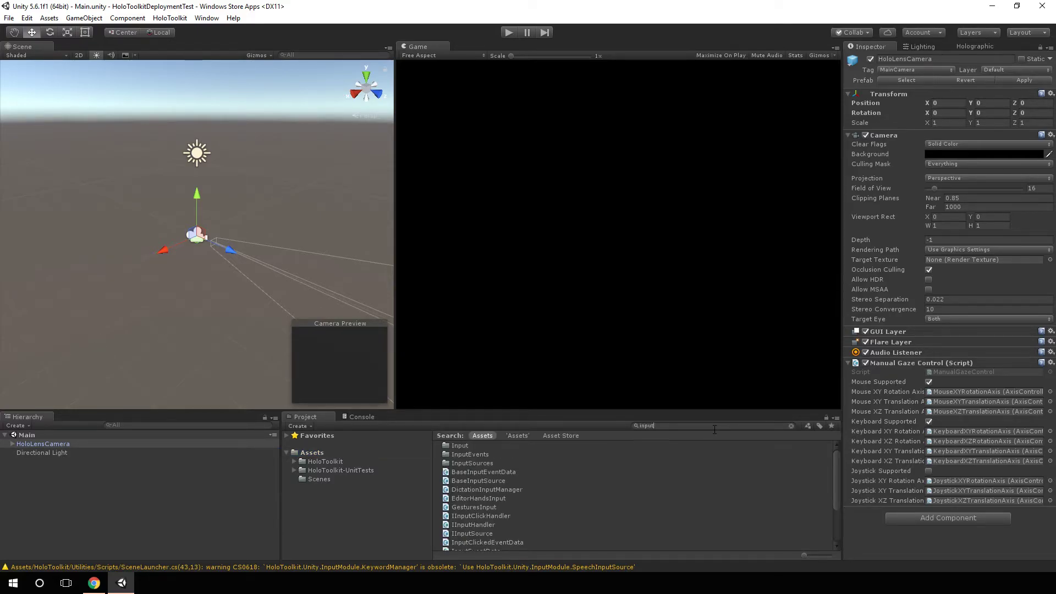
{"action": "type", "text": "me"}
{"action": "key", "text": "BackSpace"}
{"action": "type", "text": "a"}
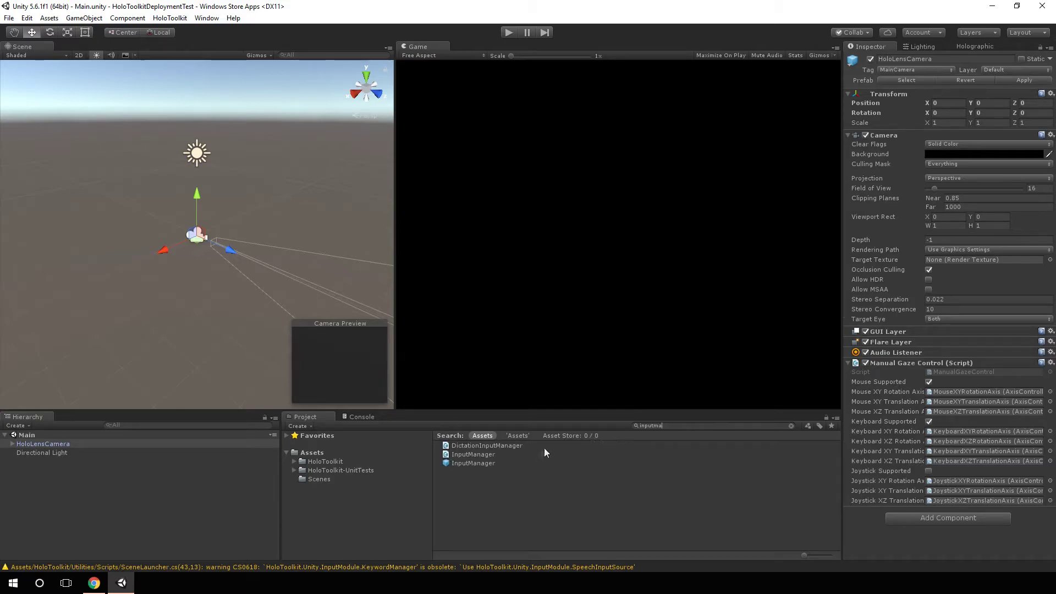
{"action": "left_click_drag", "start_coordinate": [477, 464], "coordinate": [158, 484]}
Search 'defa', add the DefaultCursor prefab to the scene, and check the Console warnings.
{"action": "left_click", "coordinate": [667, 427]}
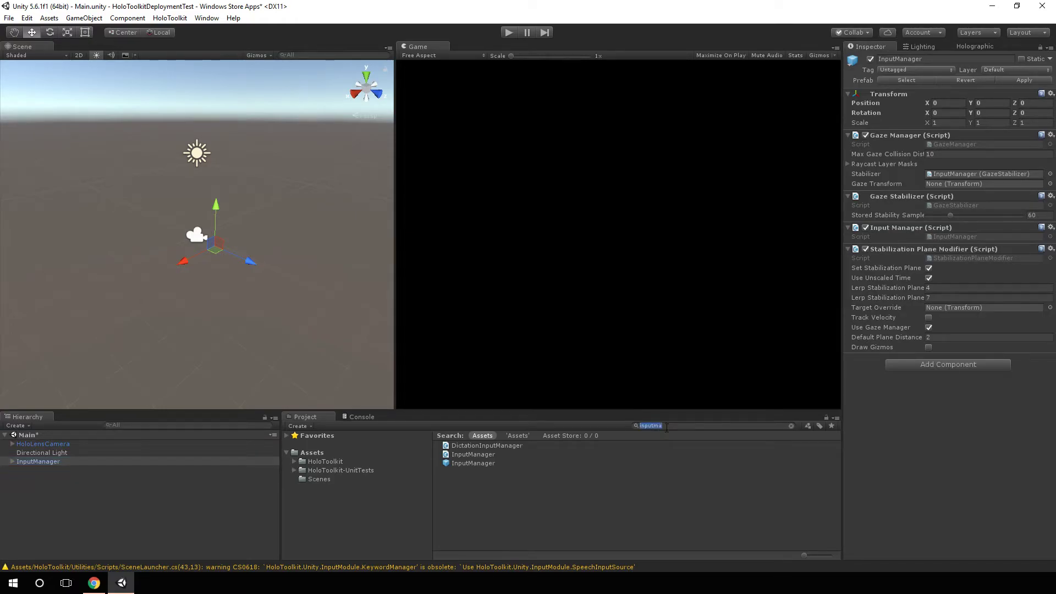
{"action": "type", "text": "defa"}
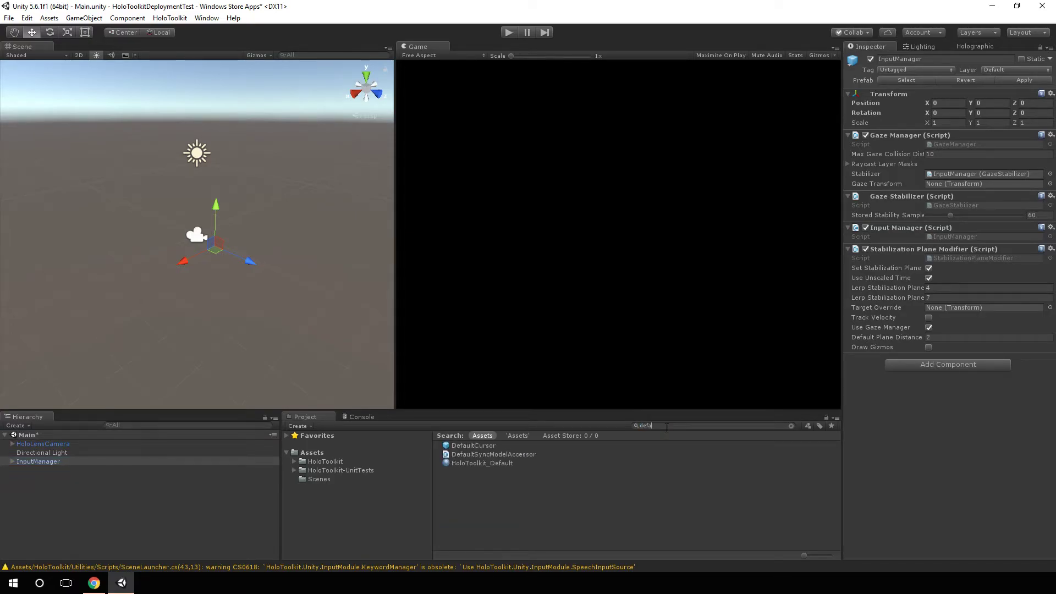
{"action": "left_click", "coordinate": [492, 446]}
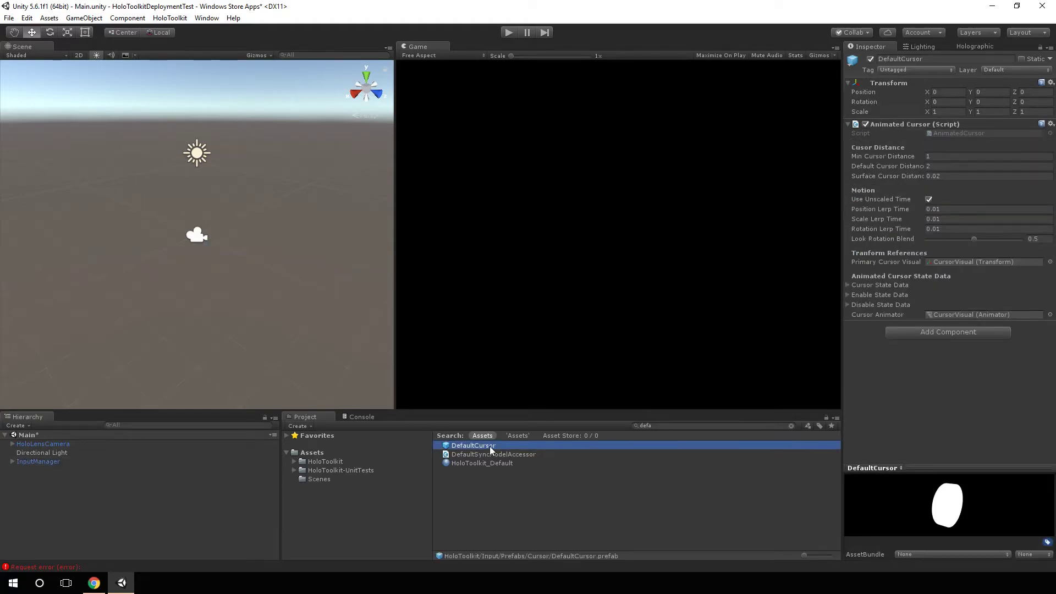
{"action": "left_click_drag", "start_coordinate": [481, 447], "coordinate": [117, 465]}
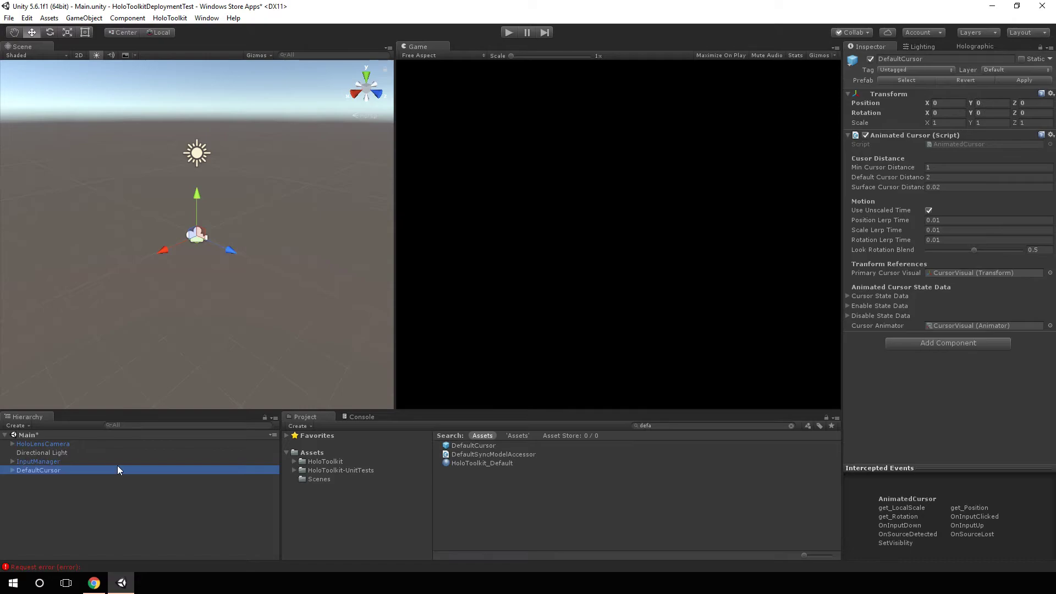
{"action": "left_click", "coordinate": [364, 417]}
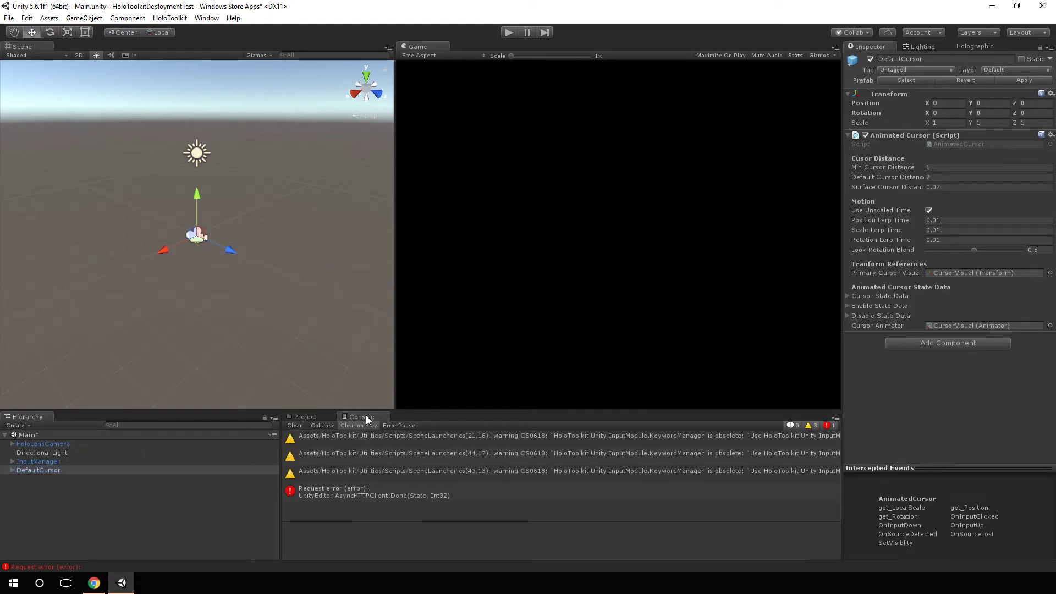
Clear the Console messages and reset the Project search to show HoloToolkit, Scenes and mcs.
{"action": "left_click", "coordinate": [295, 426]}
{"action": "left_click", "coordinate": [306, 418]}
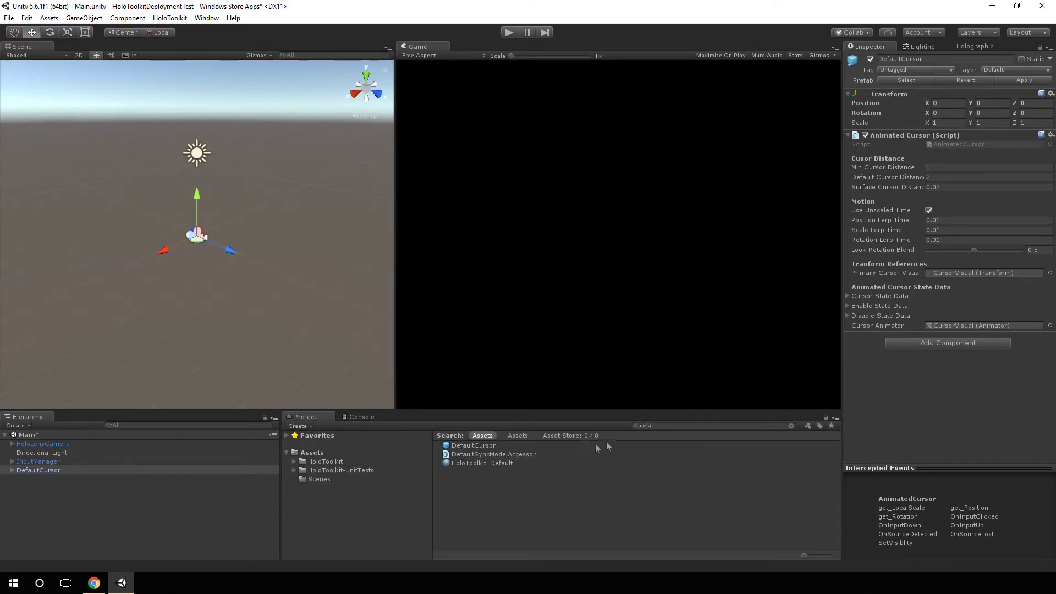
{"action": "left_click", "coordinate": [792, 426]}
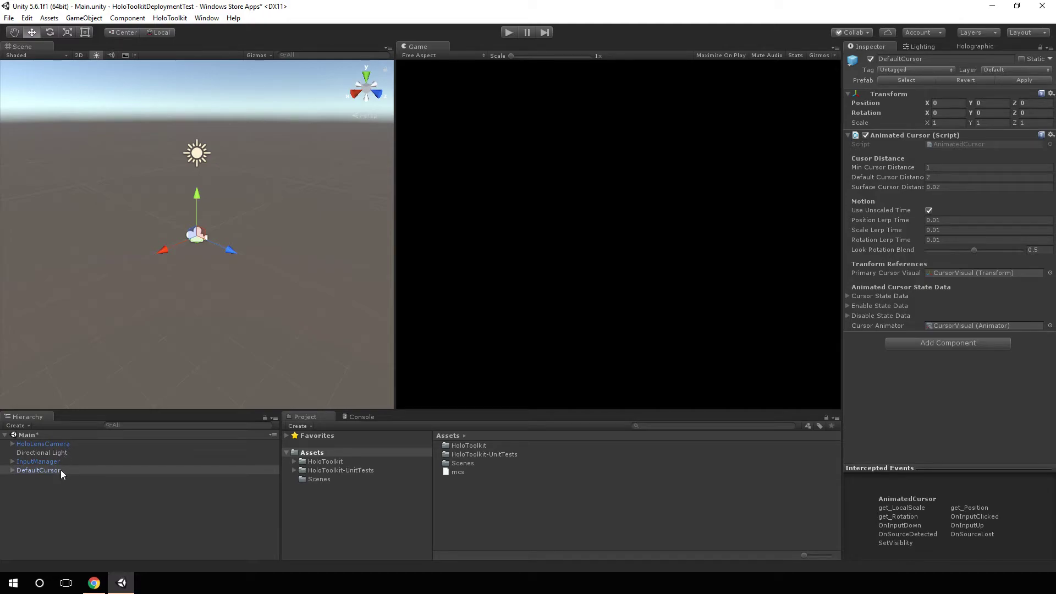
Search 'spatialm', drag the SpatialMapping prefab into the Hierarchy and select it.
{"action": "type", "text": "s"}
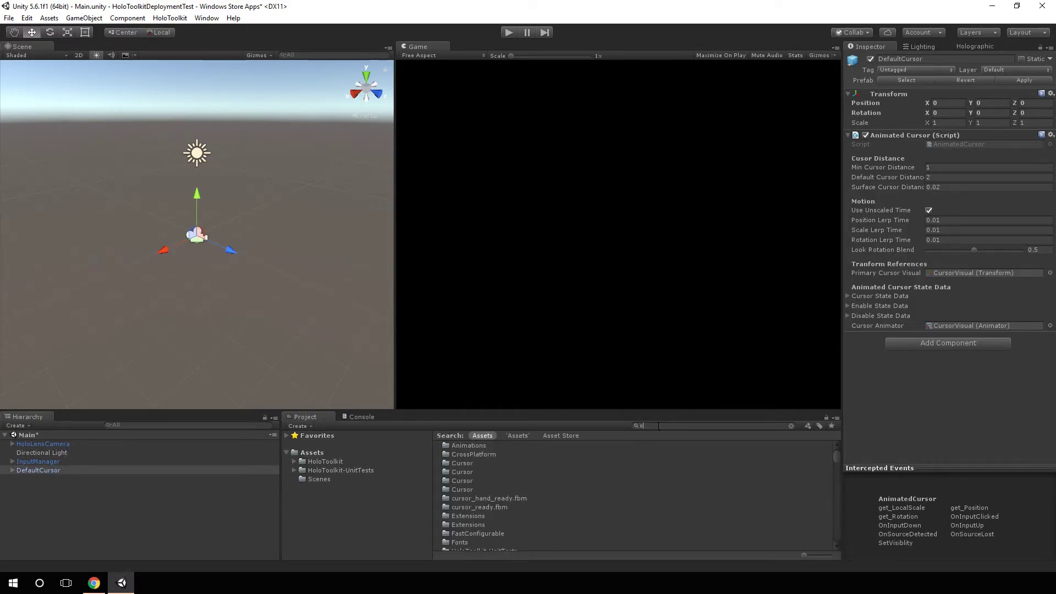
{"action": "type", "text": "patial"}
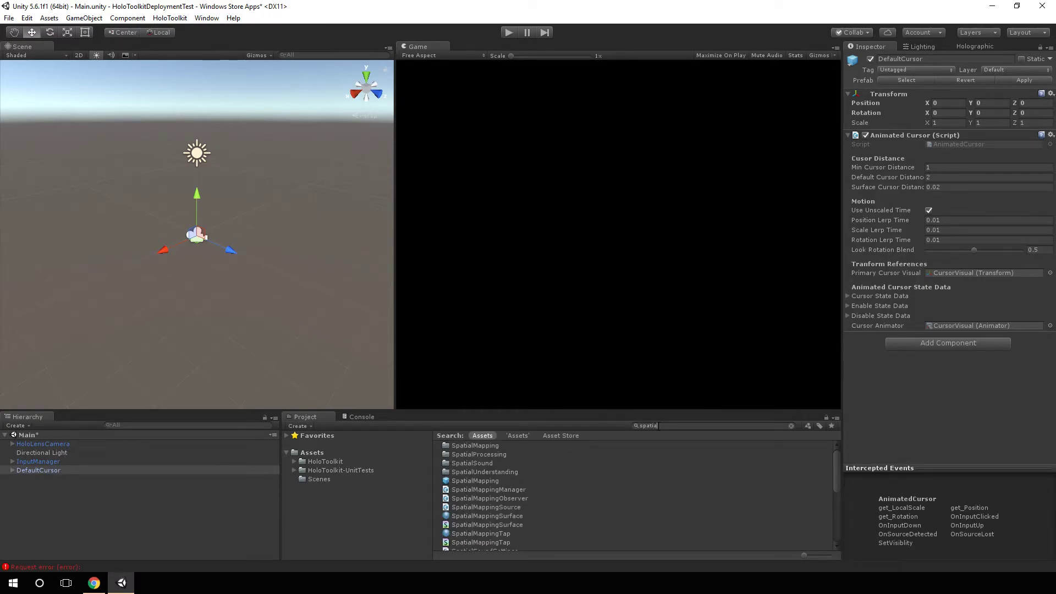
{"action": "type", "text": "mapp"}
{"action": "left_click", "coordinate": [484, 455]}
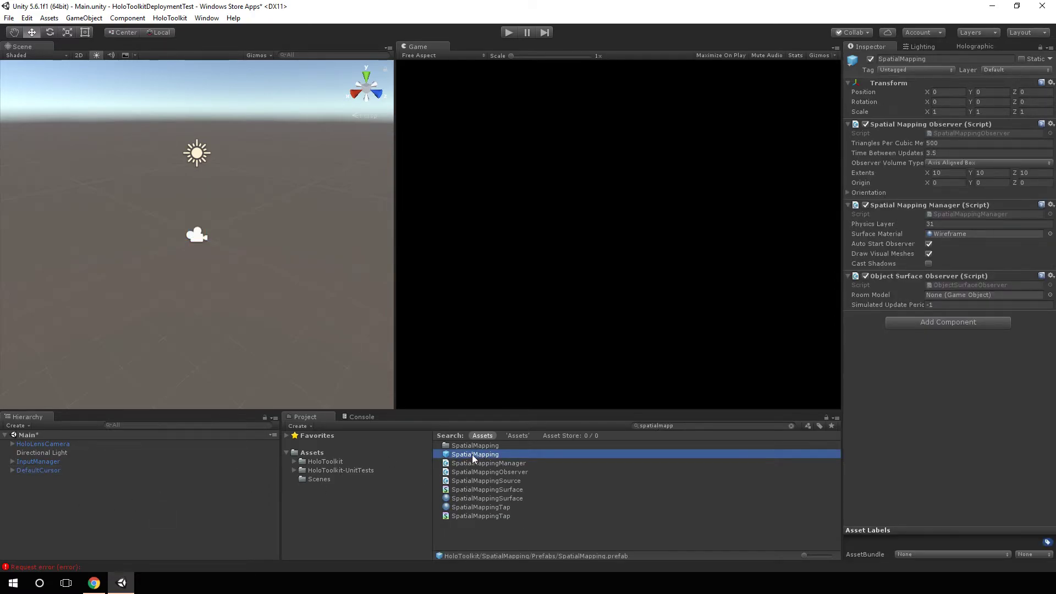
{"action": "left_click_drag", "start_coordinate": [473, 455], "coordinate": [145, 504]}
{"action": "left_click", "coordinate": [144, 504]}
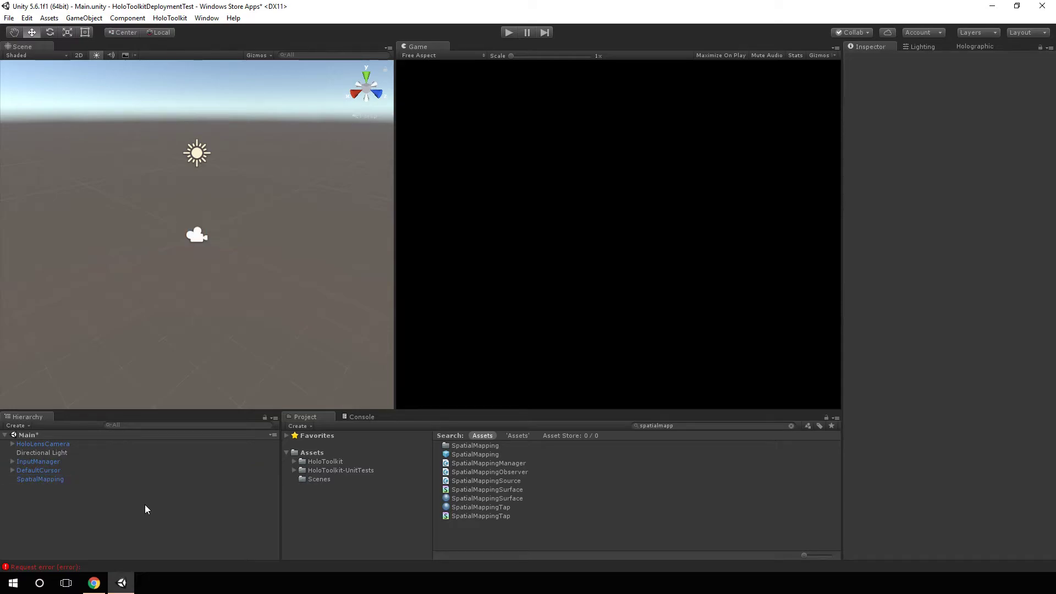
{"action": "left_click", "coordinate": [66, 481]}
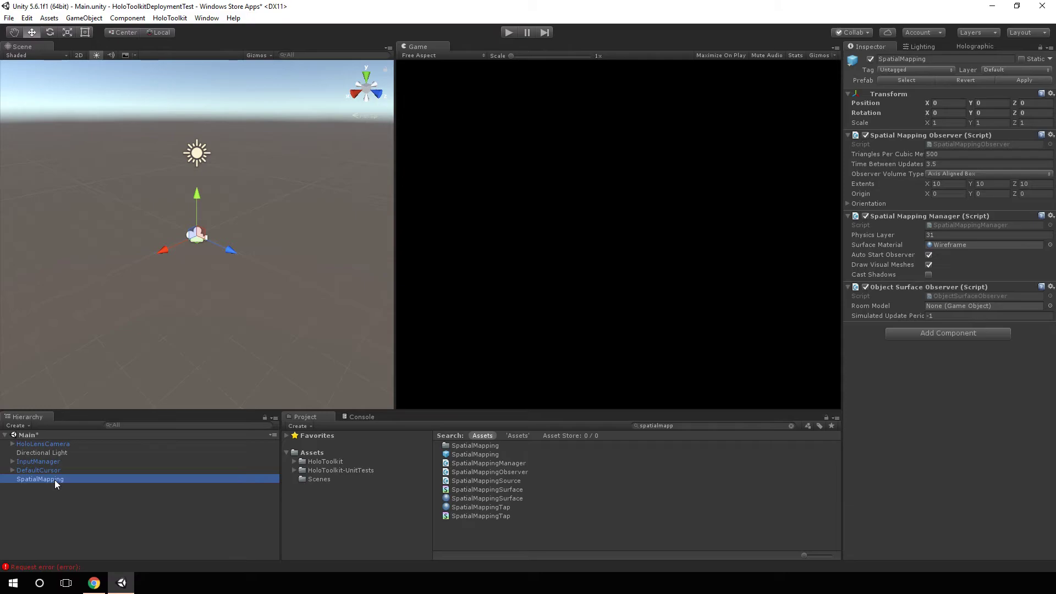
Delete SpatialMapping, save the project and Main scene, then clear the Console's request errors.
{"action": "key", "text": "Delete"}
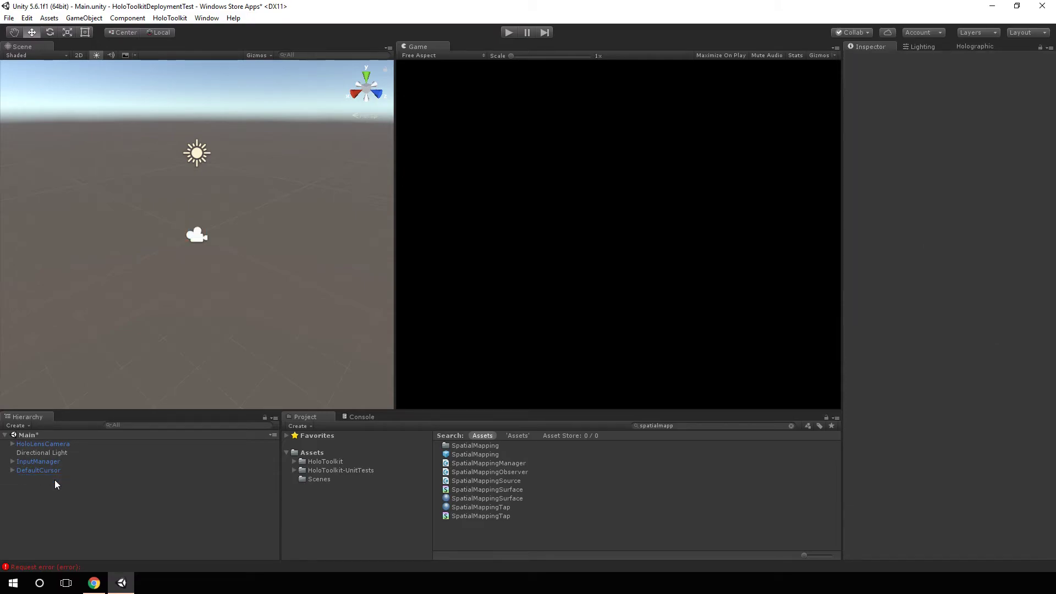
{"action": "left_click", "coordinate": [8, 17]}
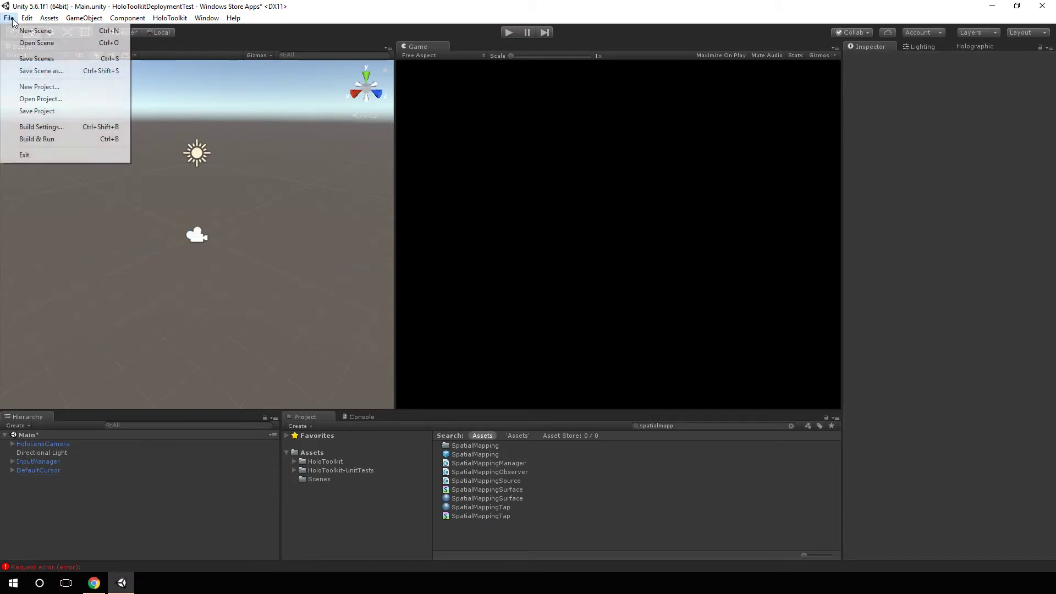
{"action": "left_click", "coordinate": [51, 112]}
{"action": "left_click", "coordinate": [9, 17]}
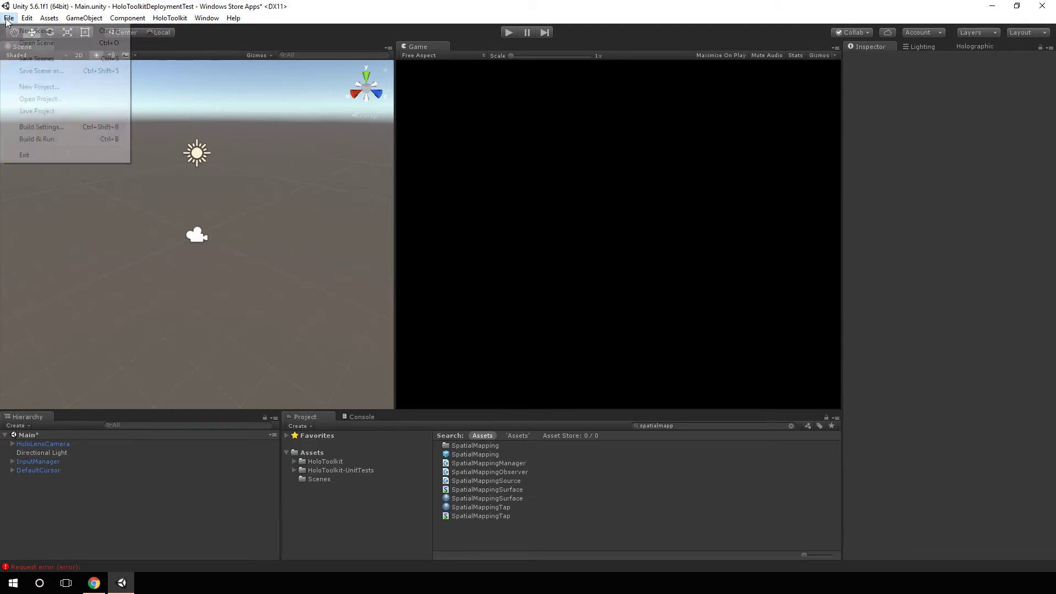
{"action": "left_click", "coordinate": [40, 60]}
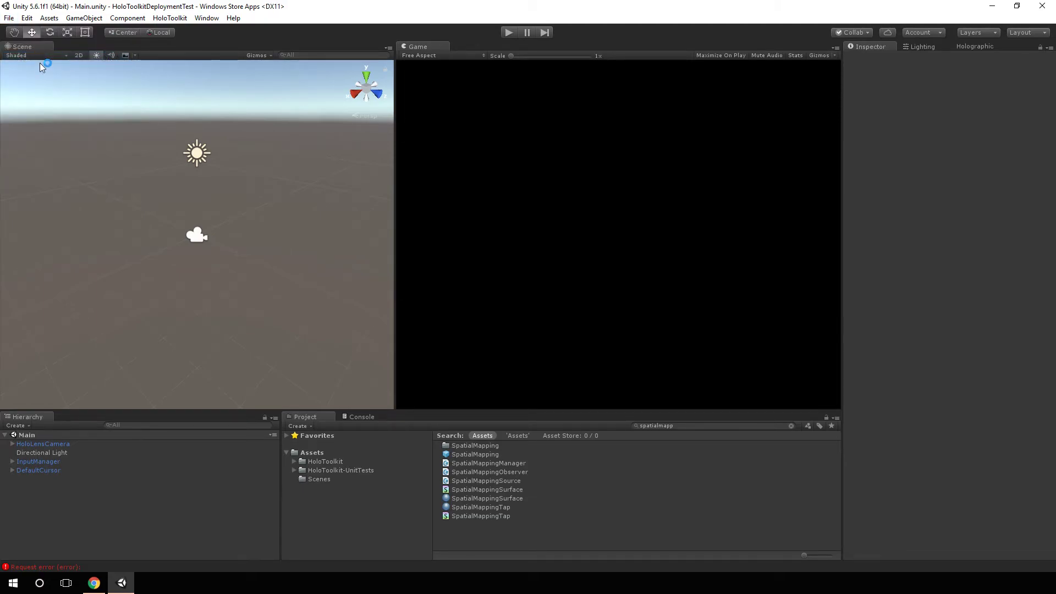
{"action": "left_click", "coordinate": [362, 416]}
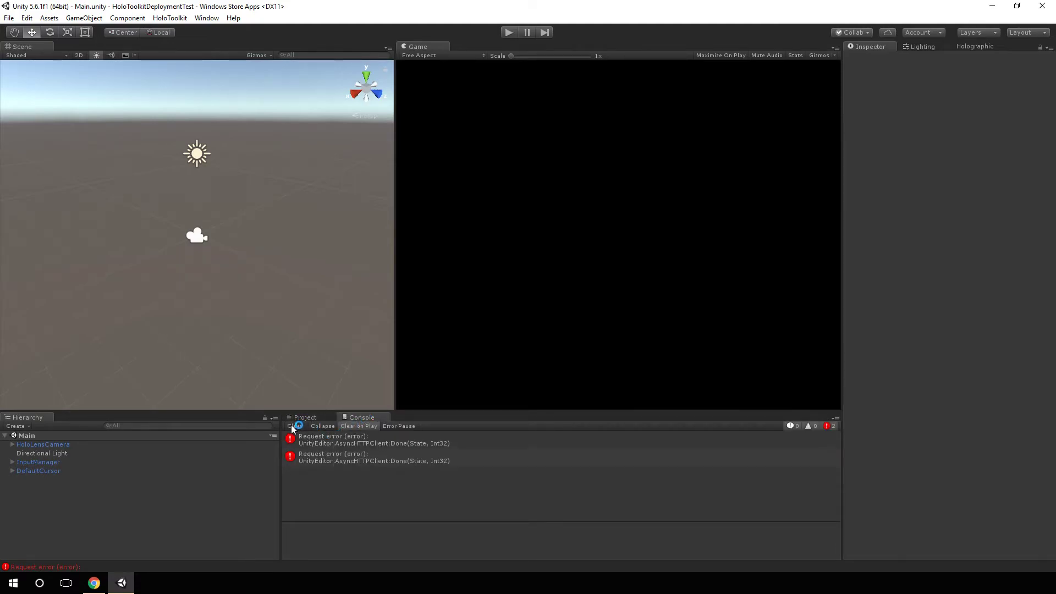
{"action": "left_click", "coordinate": [293, 426]}
Create a 3D Cube in the scene from the Hierarchy's context menu.
{"action": "left_click", "coordinate": [306, 417]}
{"action": "right_click", "coordinate": [59, 487]}
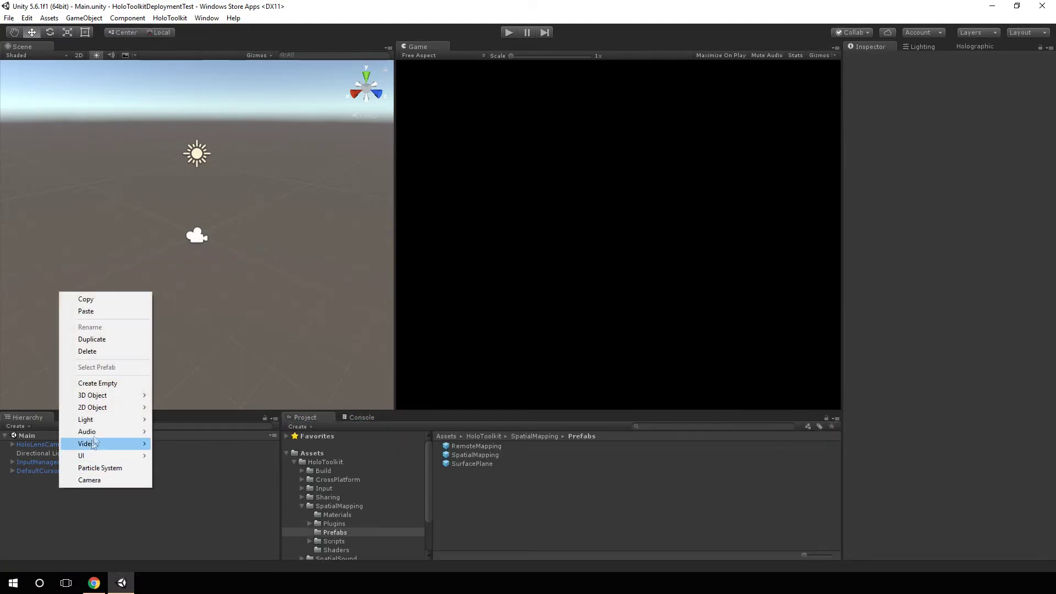
{"action": "mouse_move", "coordinate": [111, 395]}
{"action": "left_click", "coordinate": [177, 396]}
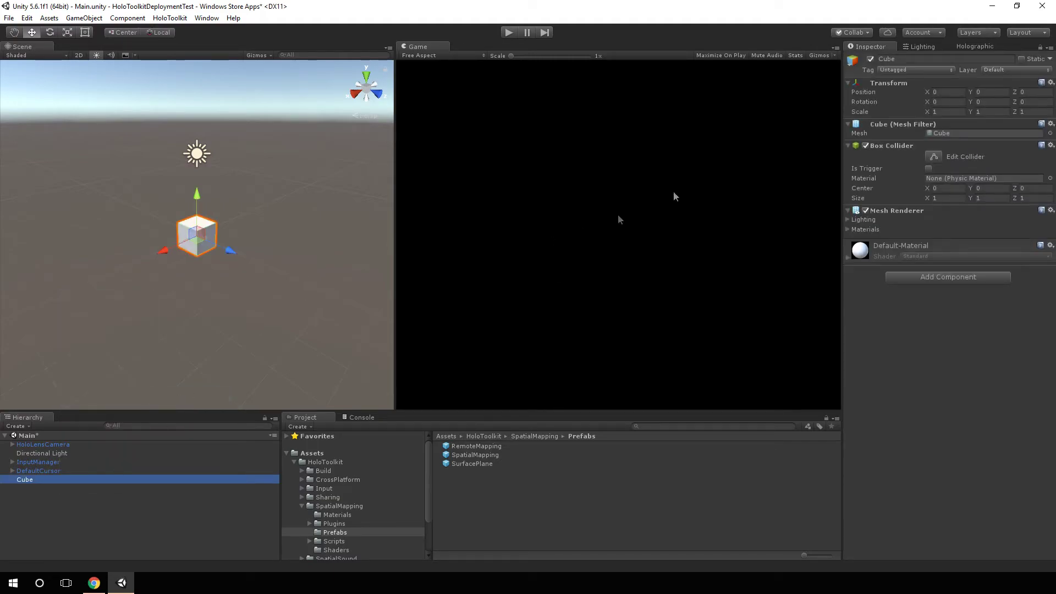
Scale the cube to 0.2, 0.2, 0.2.
{"action": "left_click", "coordinate": [947, 112]}
{"action": "type", "text": "0.2"}
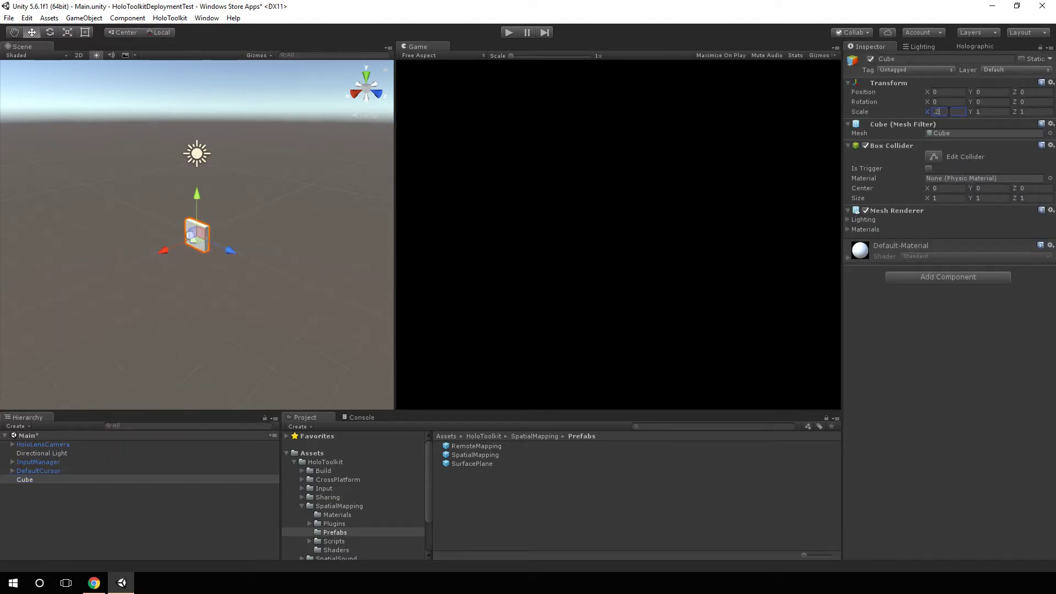
{"action": "key", "text": "Tab"}
{"action": "type", "text": "0.2"}
{"action": "key", "text": "Tab"}
{"action": "type", "text": "0.2"}
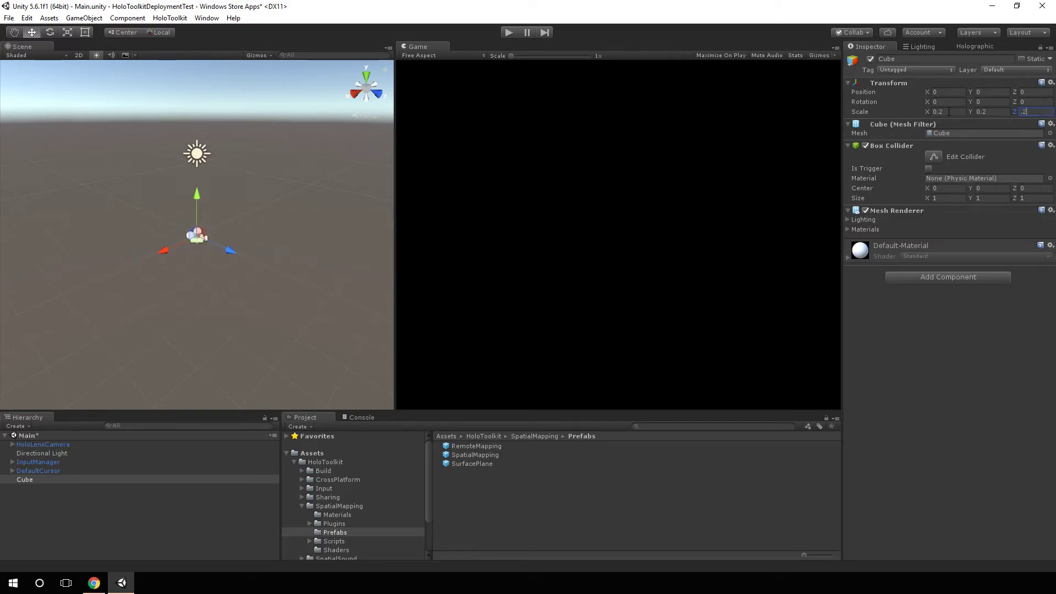
Rotate the cube 45° on X, Y and Z and set its Z position to 1.5.
{"action": "left_click_drag", "start_coordinate": [1016, 94], "coordinate": [16, 110]}
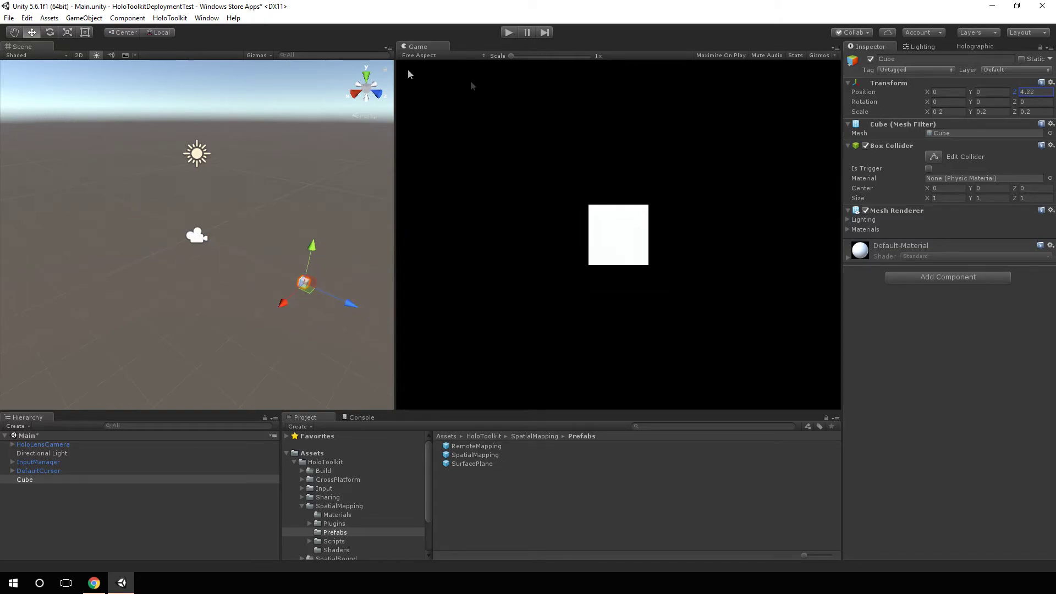
{"action": "left_click", "coordinate": [1037, 92]}
{"action": "type", "text": "1"}
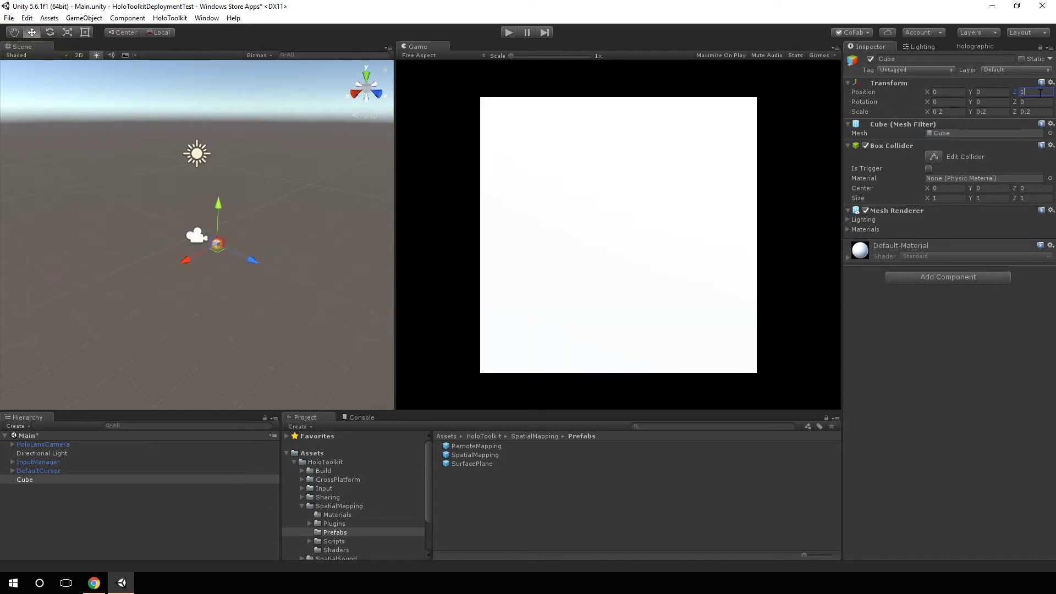
{"action": "left_click", "coordinate": [946, 101]}
{"action": "type", "text": "45"}
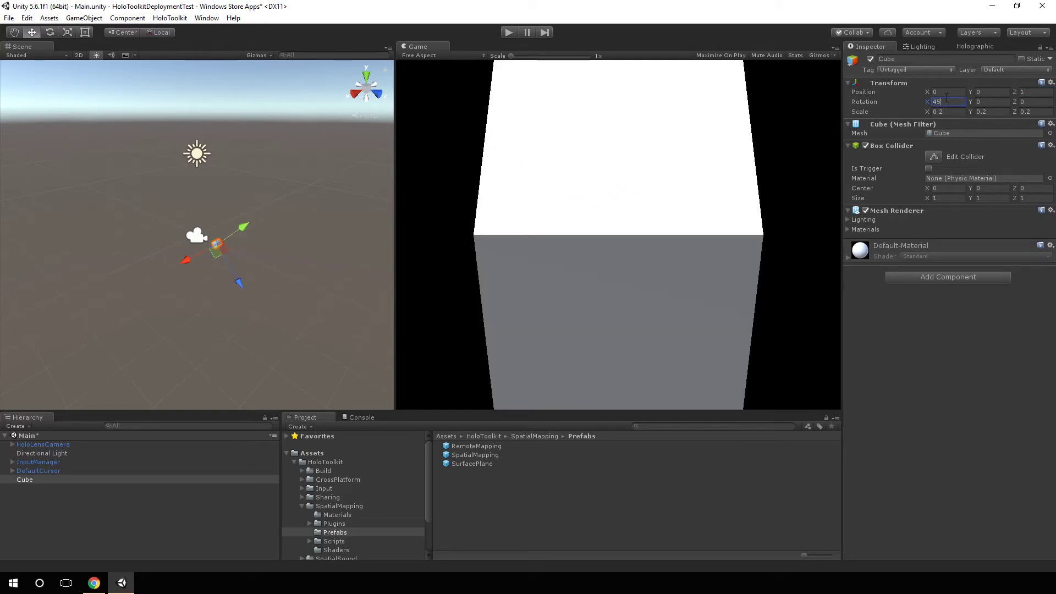
{"action": "left_click", "coordinate": [987, 102]}
{"action": "type", "text": "45"}
{"action": "left_click", "coordinate": [1032, 101]}
{"action": "type", "text": "45"}
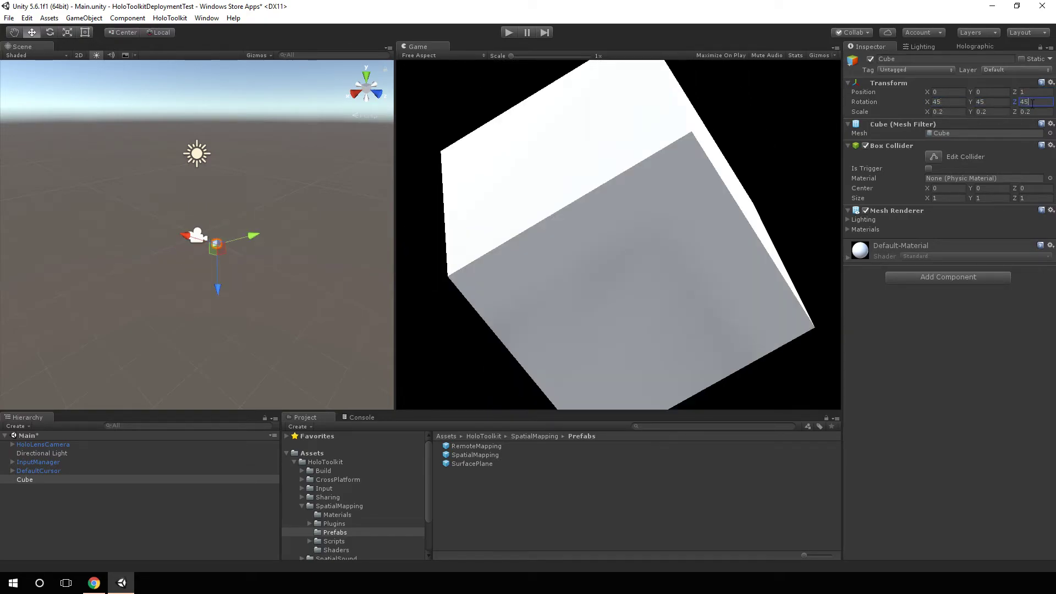
{"action": "left_click", "coordinate": [1034, 92]}
{"action": "type", "text": "2"}
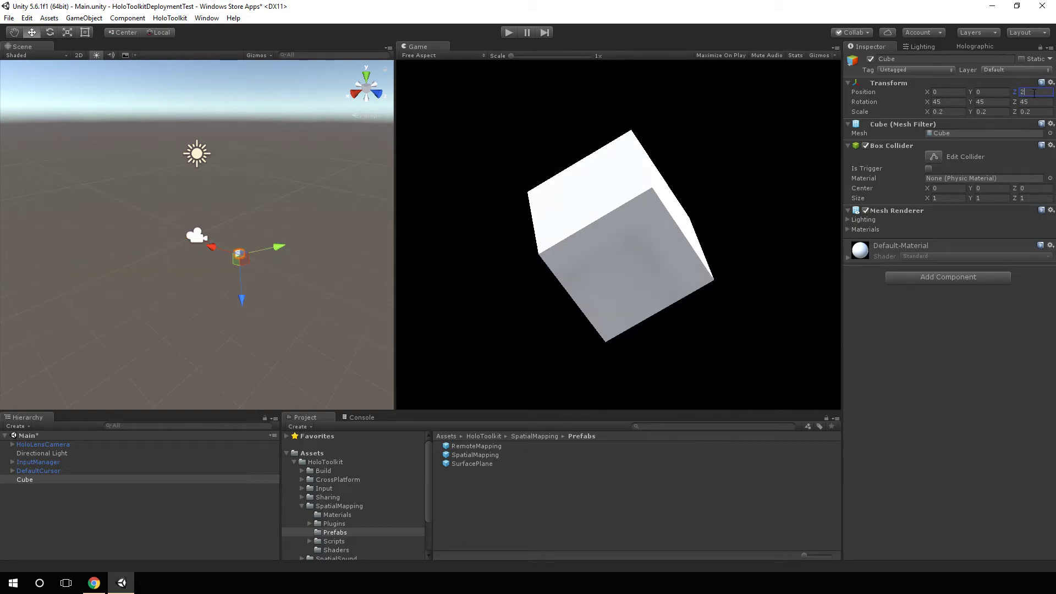
{"action": "key", "text": "BackSpace"}
{"action": "type", "text": "1.5"}
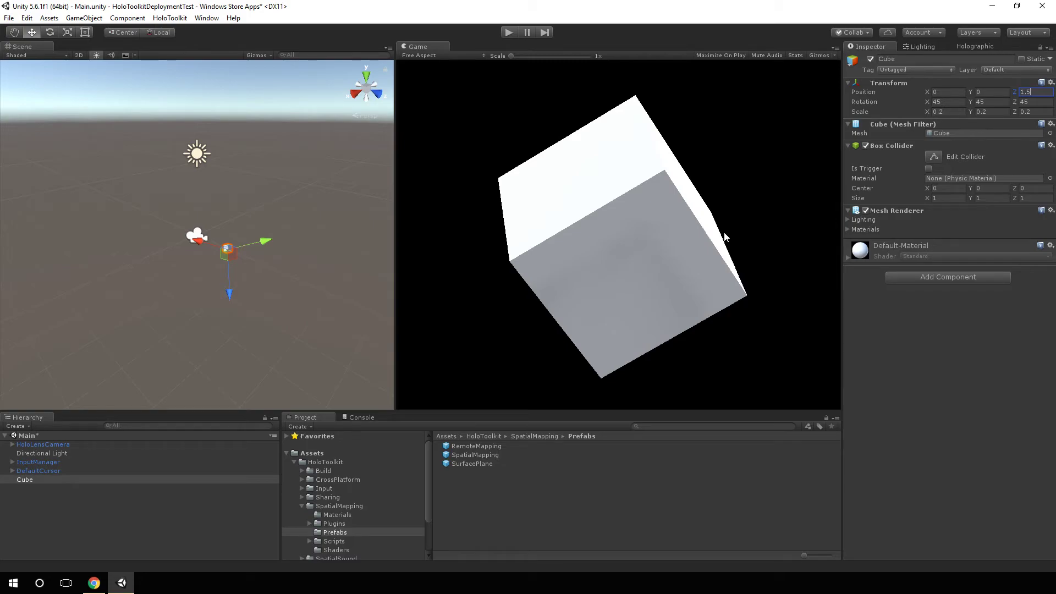
{"action": "left_click", "coordinate": [10, 18]}
Save the Main scene and the whole project.
{"action": "left_click", "coordinate": [37, 58]}
{"action": "left_click", "coordinate": [10, 18]}
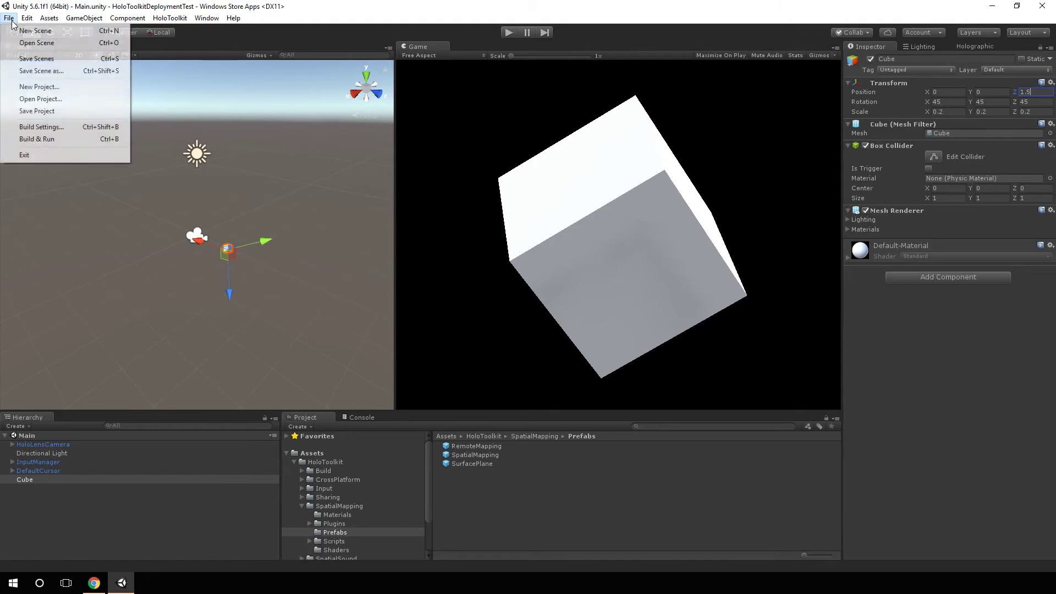
{"action": "left_click", "coordinate": [36, 111]}
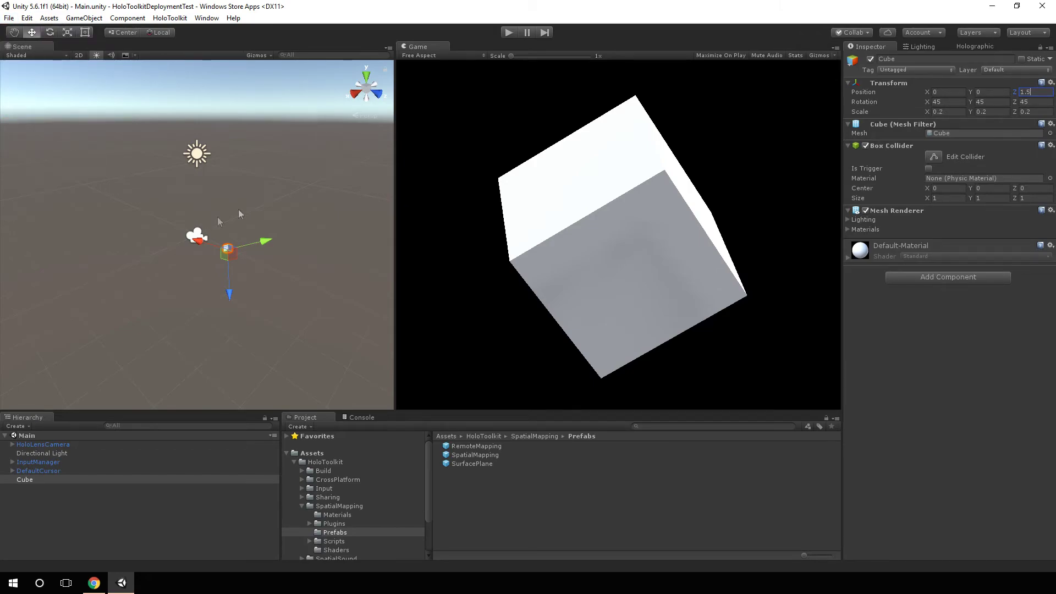
Run the scene in Play mode and check the Console and Holographic Emulation window.
{"action": "left_click", "coordinate": [505, 32]}
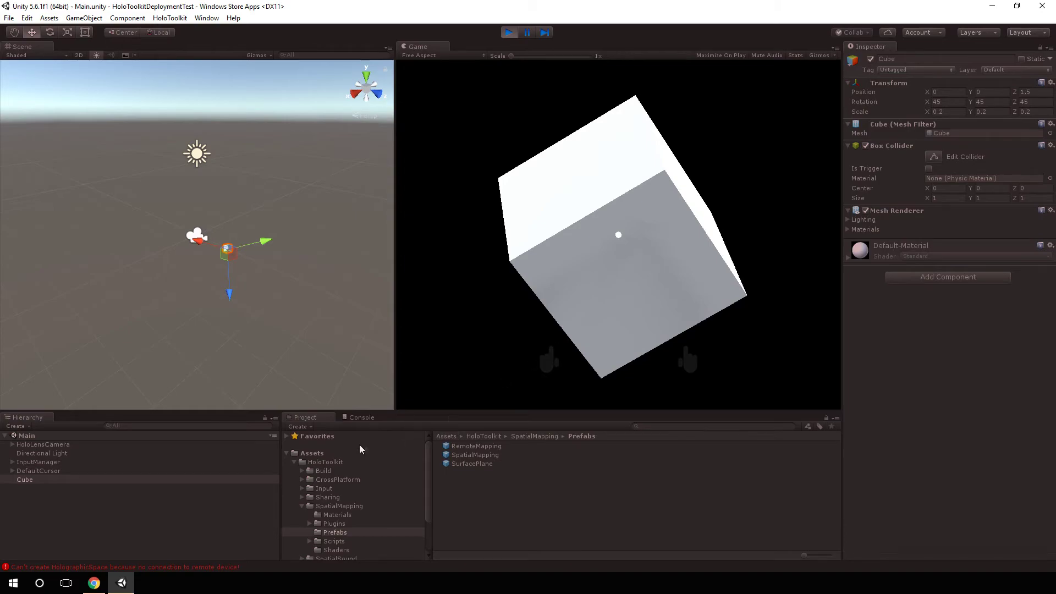
{"action": "left_click", "coordinate": [364, 418]}
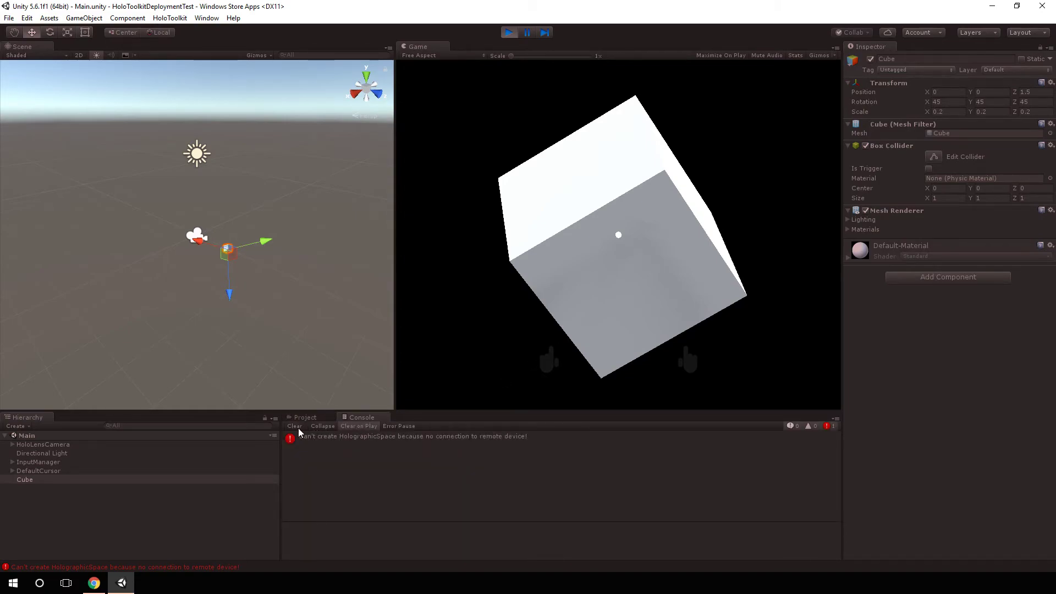
{"action": "left_click", "coordinate": [207, 18]}
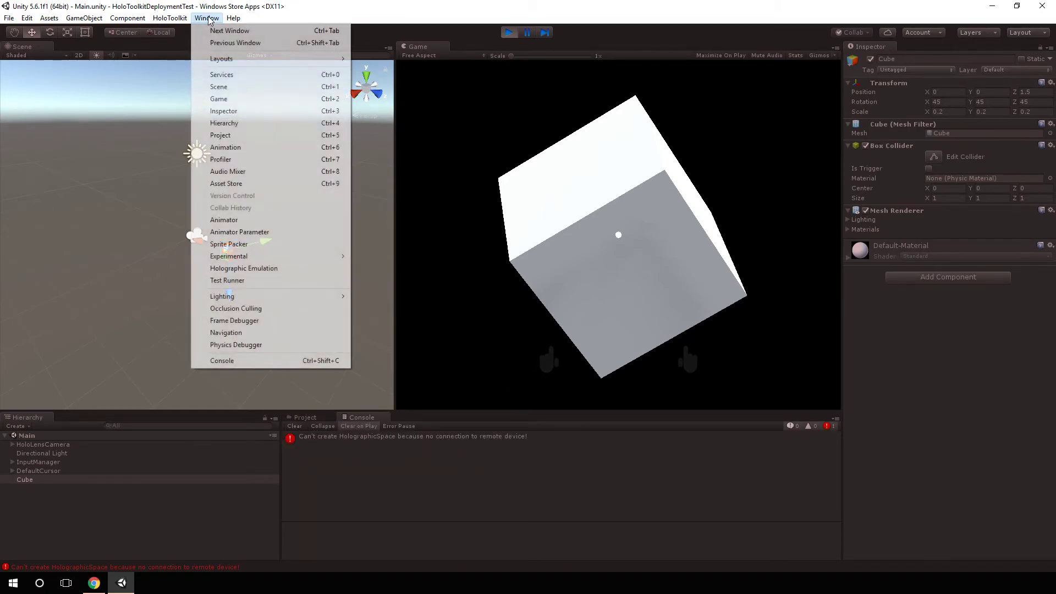
{"action": "left_click", "coordinate": [271, 268]}
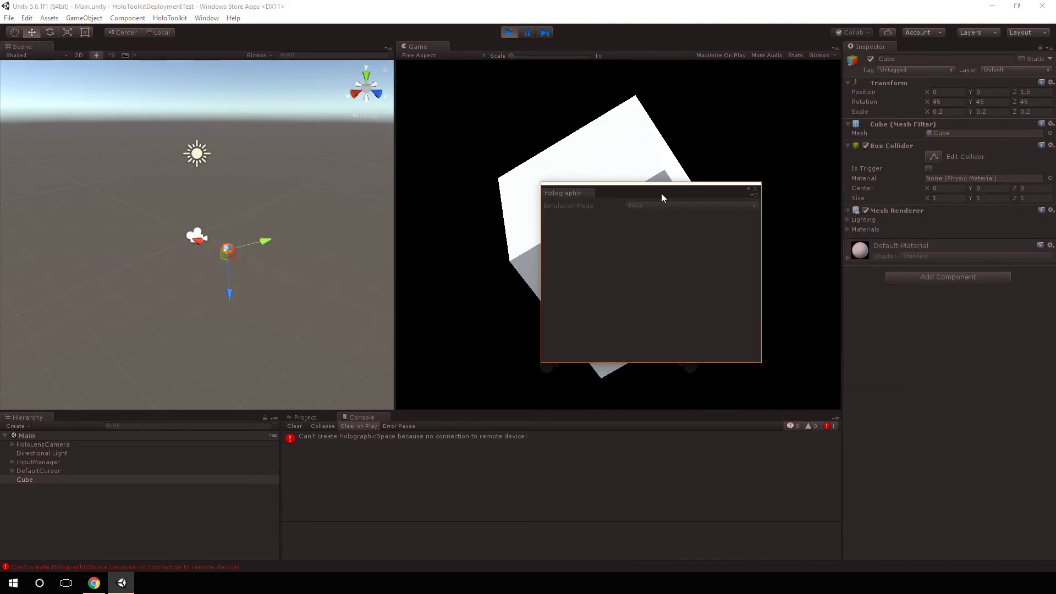
{"action": "left_click", "coordinate": [757, 190]}
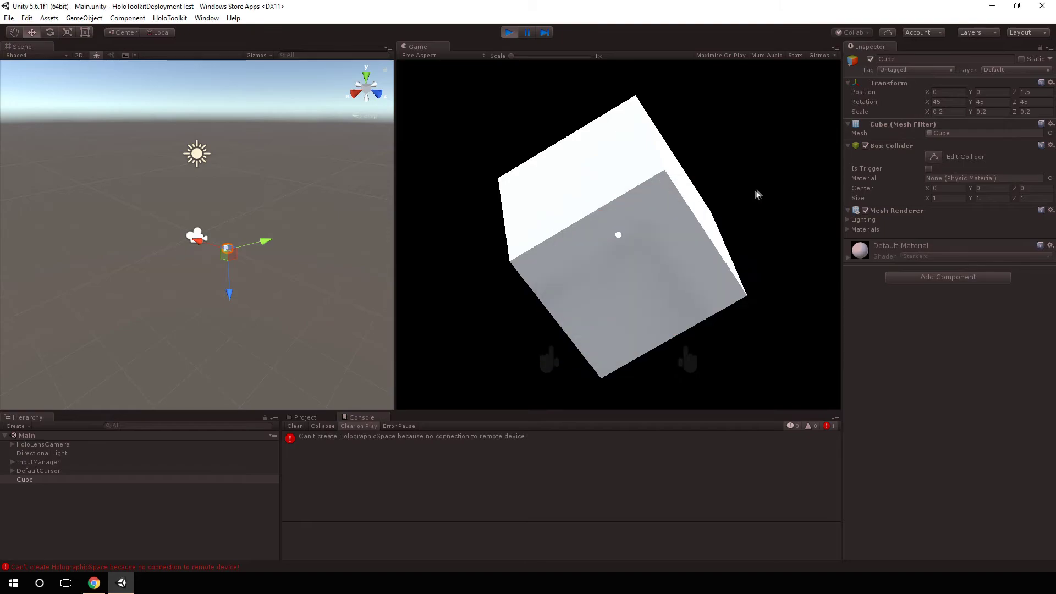
{"action": "left_click", "coordinate": [304, 419]}
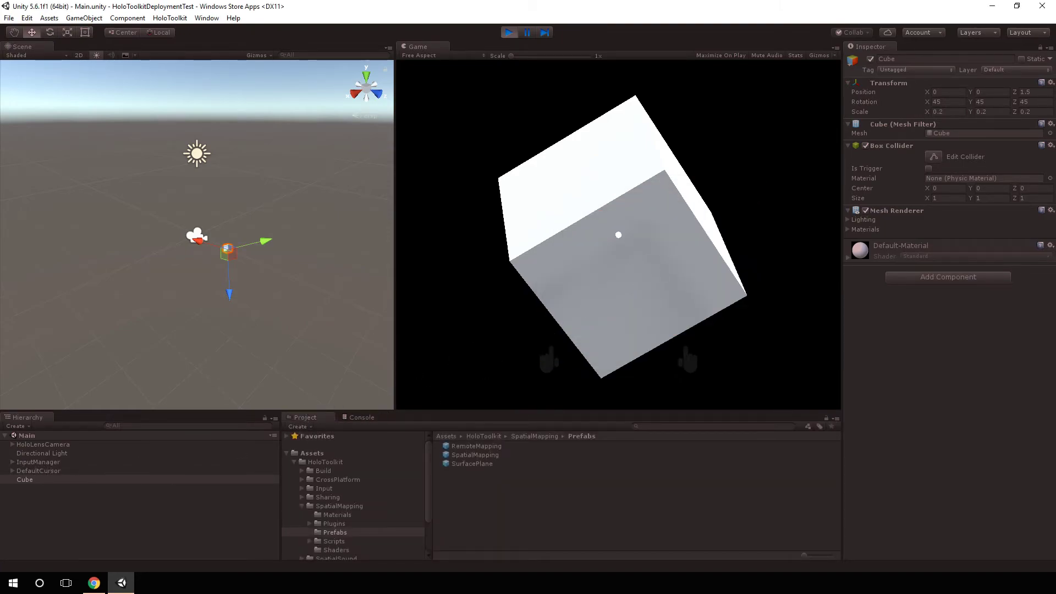
Look around the floating cube in the Game view, then stop playback.
{"action": "right_click_drag", "start_coordinate": [526, 349], "coordinate": [554, 349]}
{"action": "key", "text": "s"}
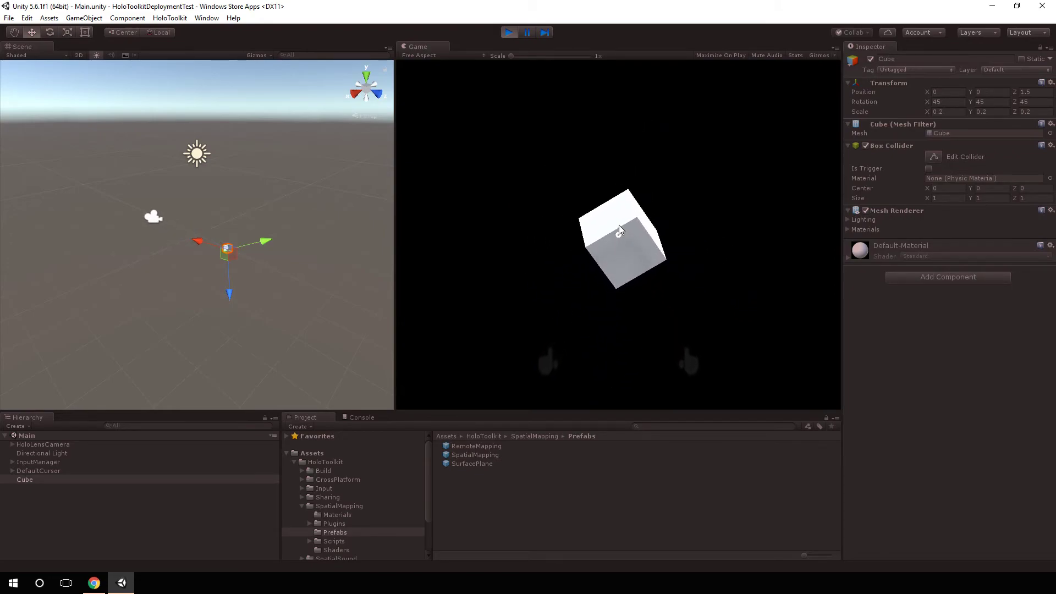
{"action": "key", "text": "w"}
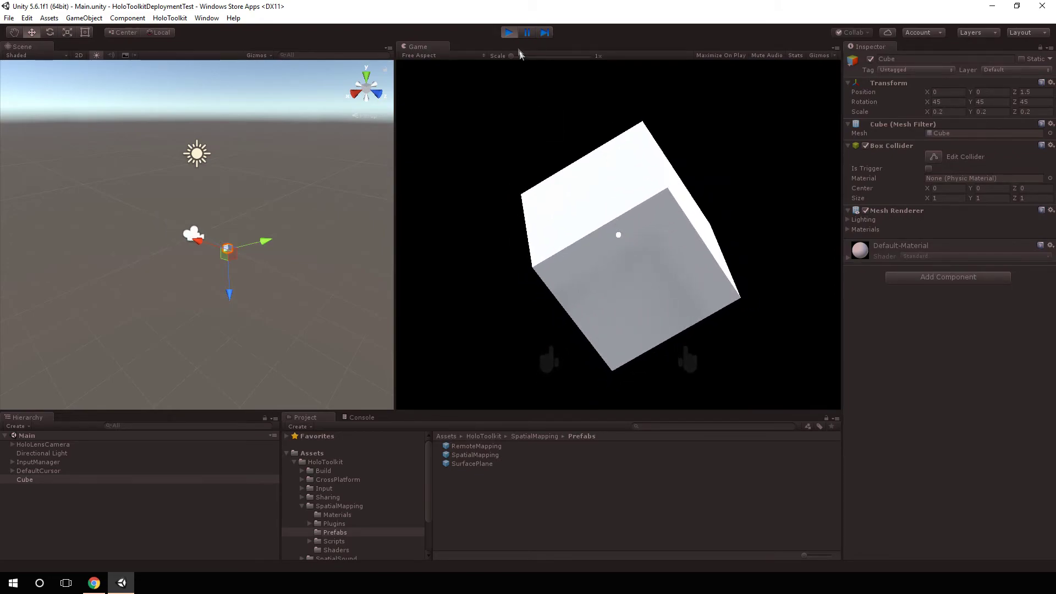
{"action": "left_click", "coordinate": [510, 33]}
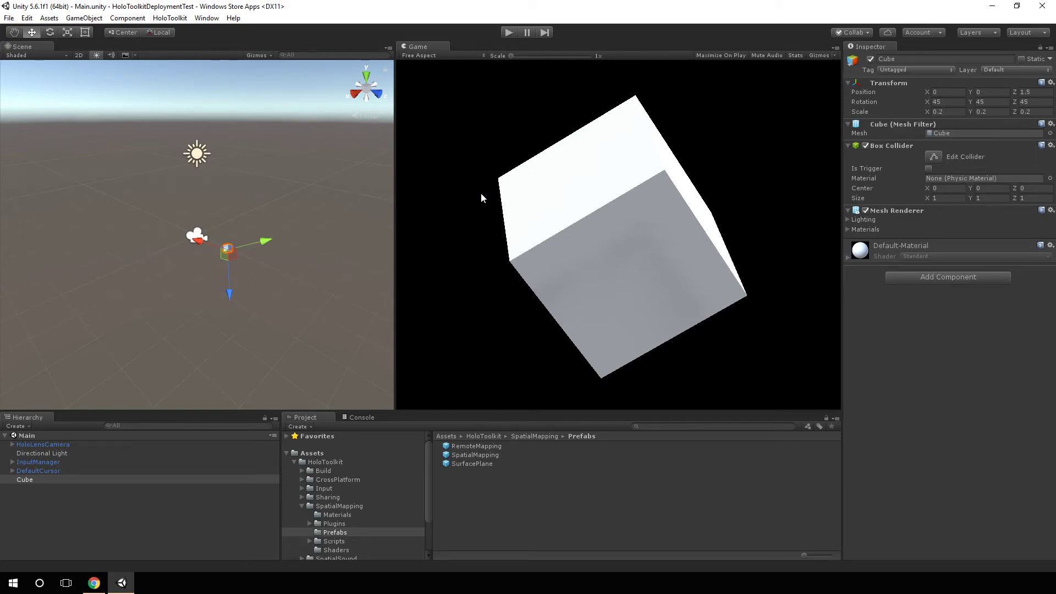
Download HoloToolkit-a6e8bb0.unitypackage in Chrome, show it in its folder, and return to Unity.
{"action": "left_click", "coordinate": [94, 582]}
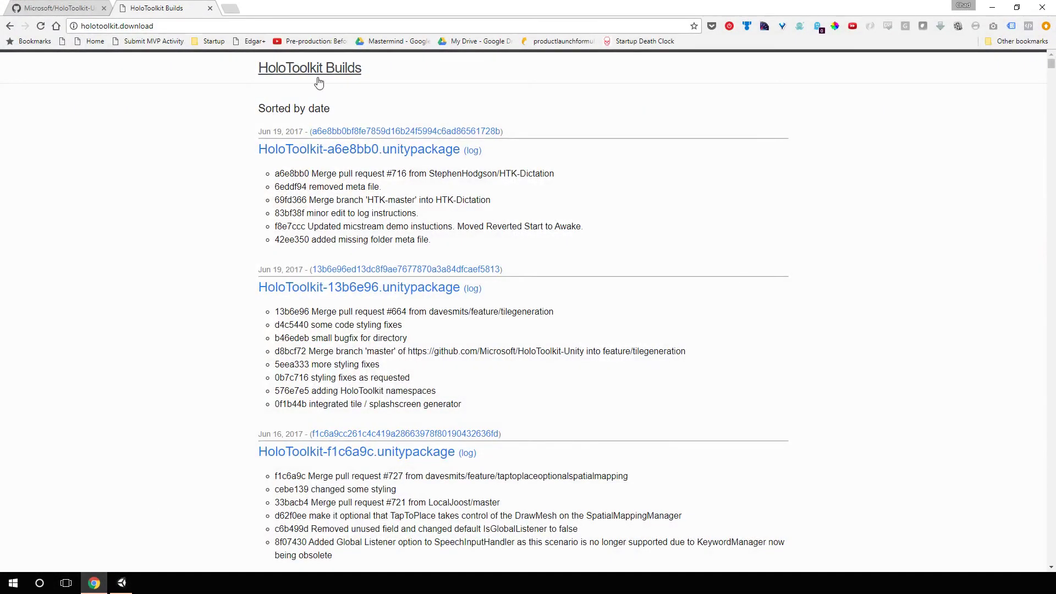
{"action": "left_click", "coordinate": [338, 153]}
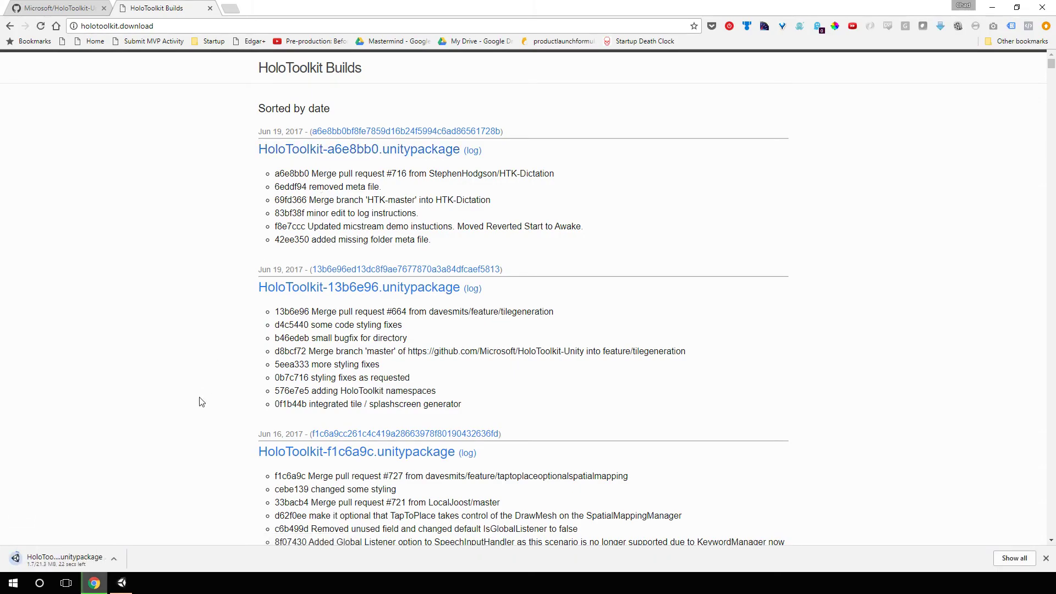
{"action": "left_click", "coordinate": [114, 559]}
{"action": "left_click", "coordinate": [158, 522]}
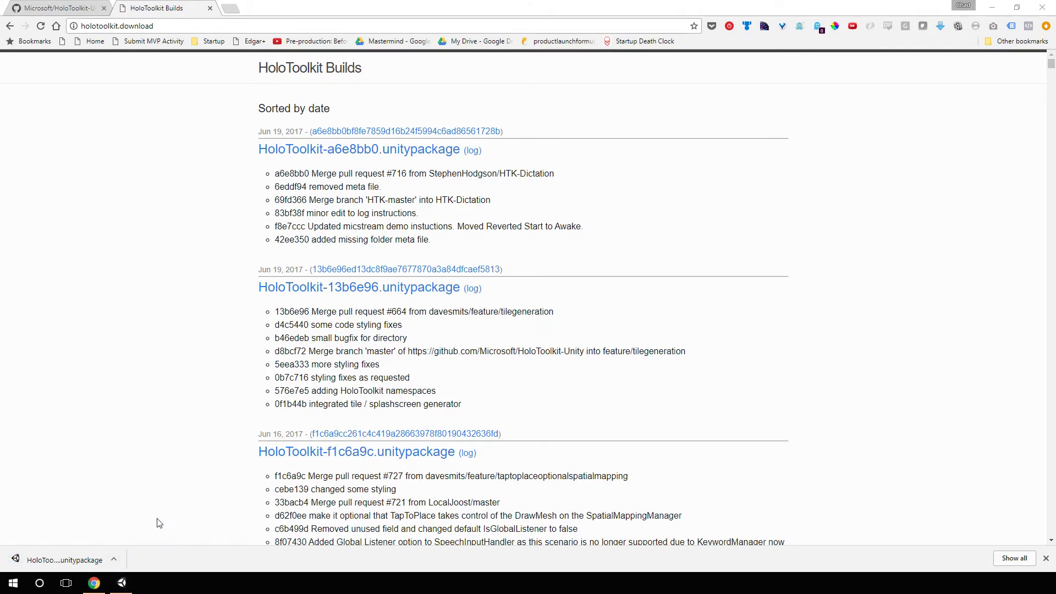
{"action": "left_click", "coordinate": [1008, 11]}
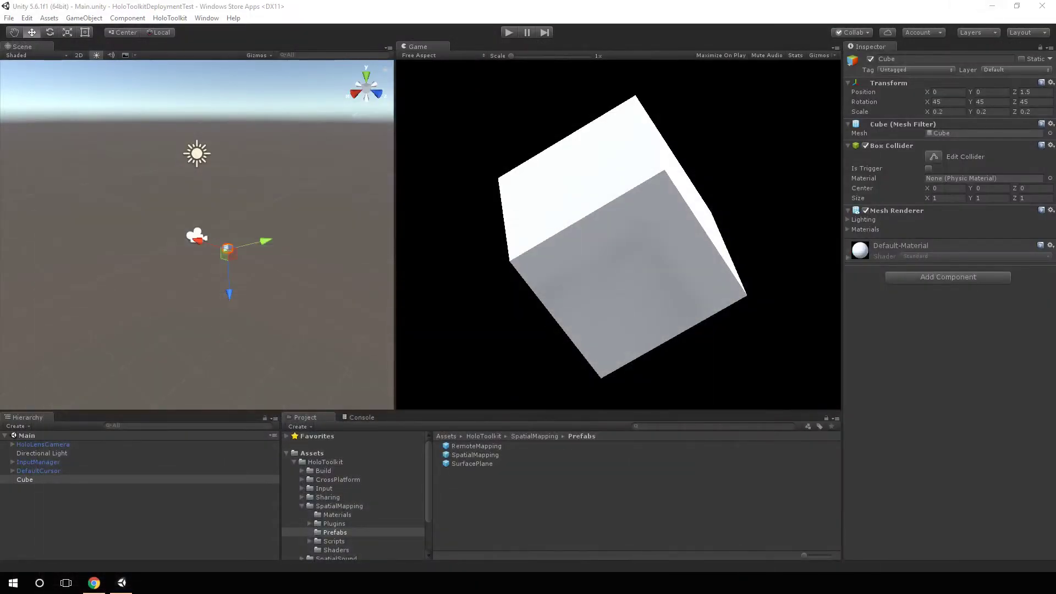
{"action": "left_click_drag", "start_coordinate": [443, 528], "coordinate": [320, 456]}
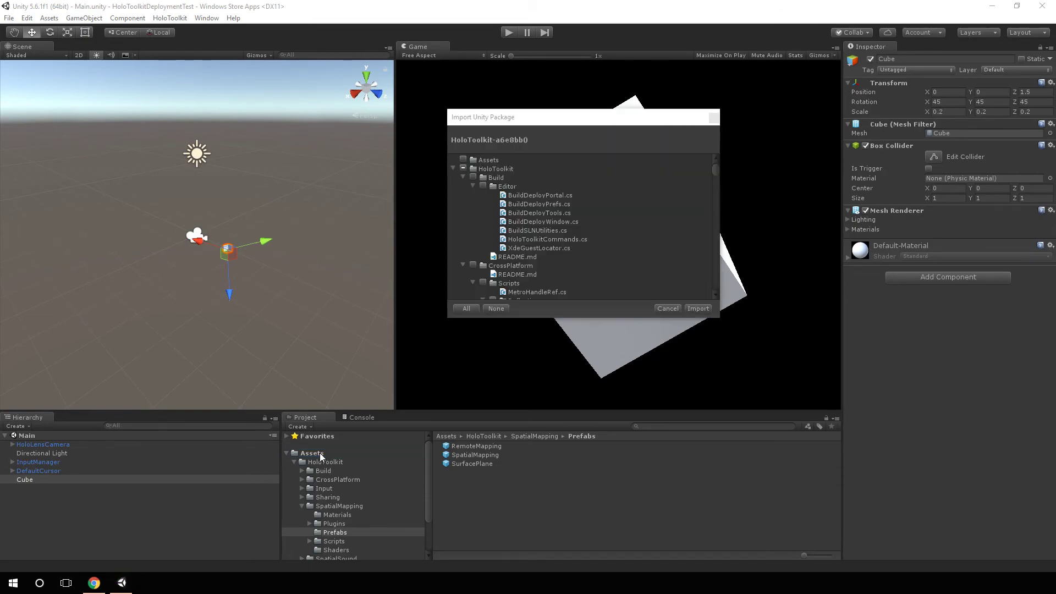
{"action": "left_click", "coordinate": [715, 172]}
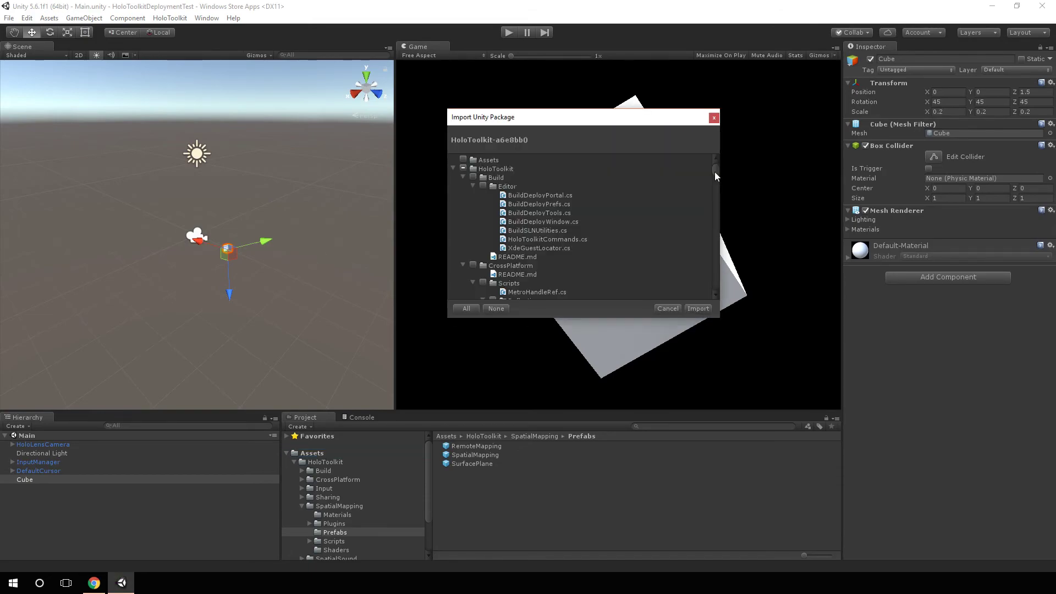
{"action": "left_click_drag", "start_coordinate": [715, 172], "coordinate": [720, 259]}
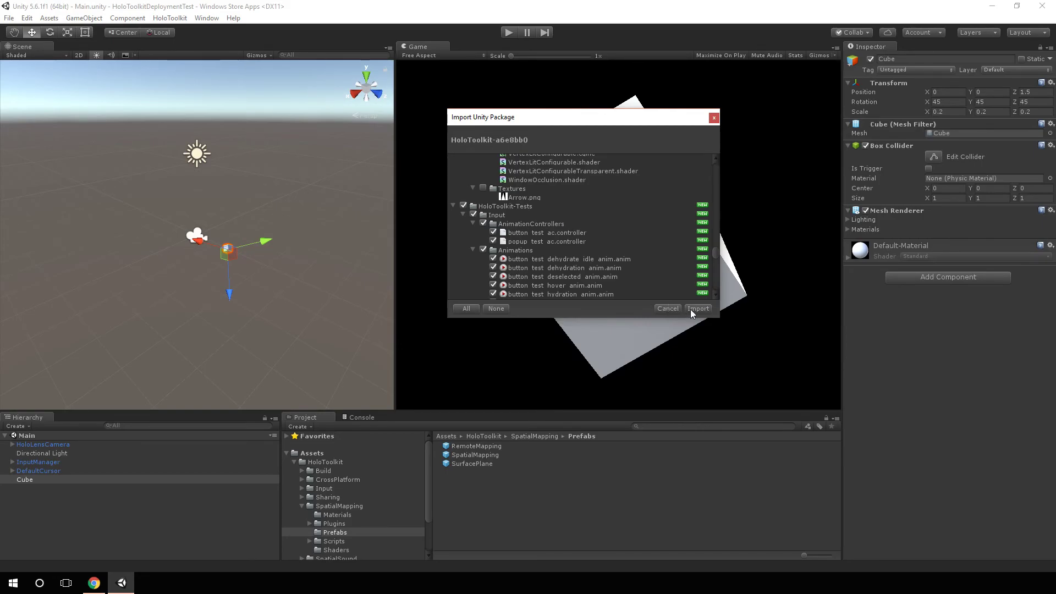
{"action": "left_click", "coordinate": [714, 118]}
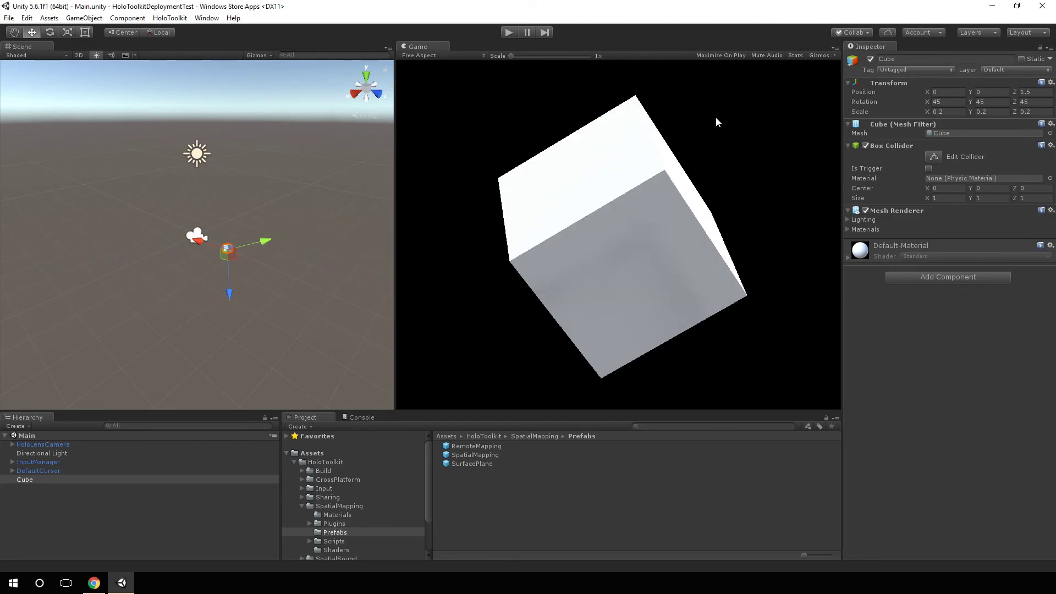